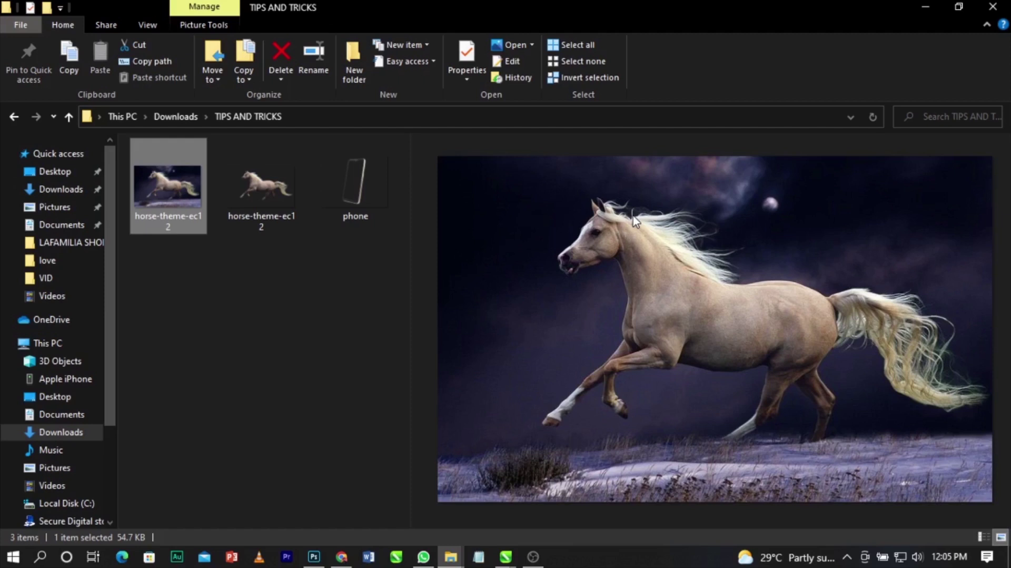
- Preview the horse photo, the transparent horse cutout and the phone image in the TIPS AND TRICKS folder
{"action": "left_click", "coordinate": [276, 318]}
{"action": "left_click", "coordinate": [145, 202]}
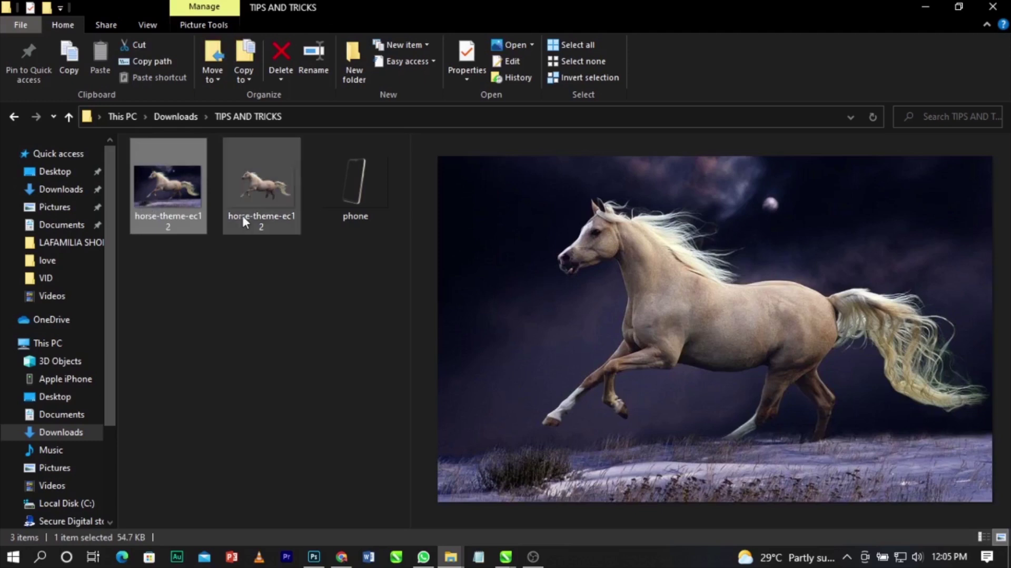
{"action": "mouse_move", "coordinate": [244, 220]}
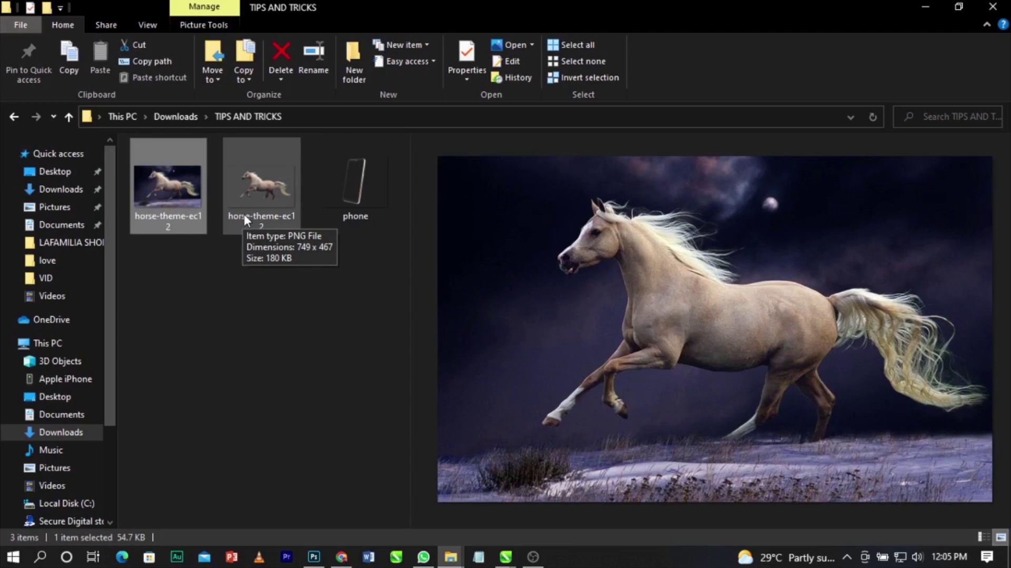
{"action": "left_click", "coordinate": [375, 180]}
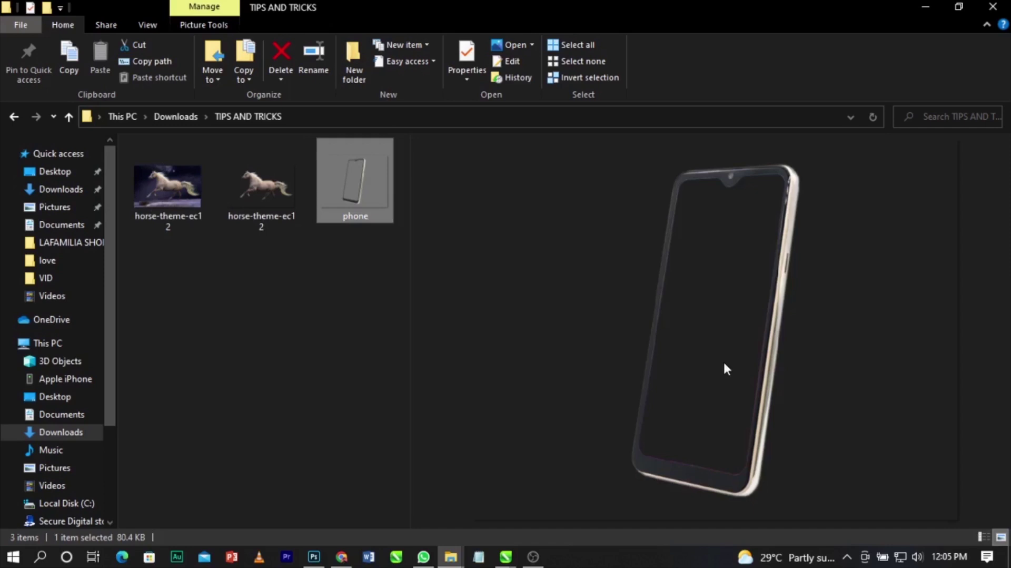
{"action": "left_click", "coordinate": [167, 188]}
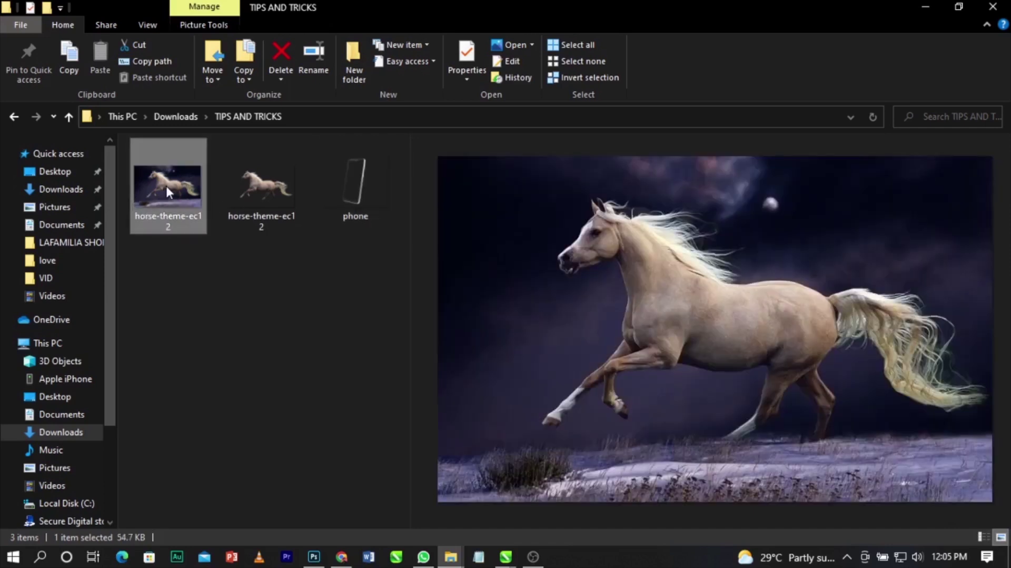
{"action": "left_click", "coordinate": [267, 204]}
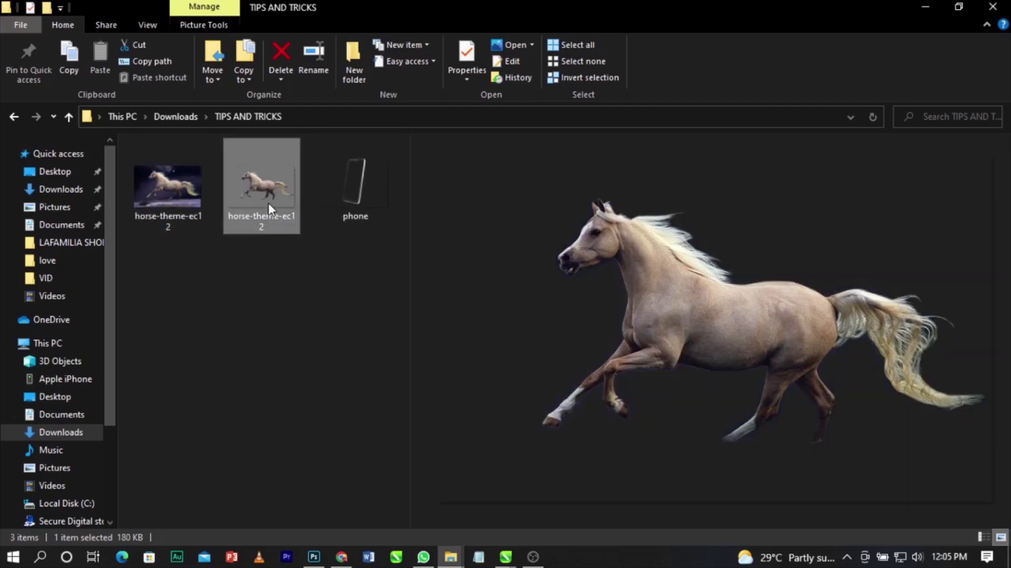
{"action": "left_click", "coordinate": [196, 190]}
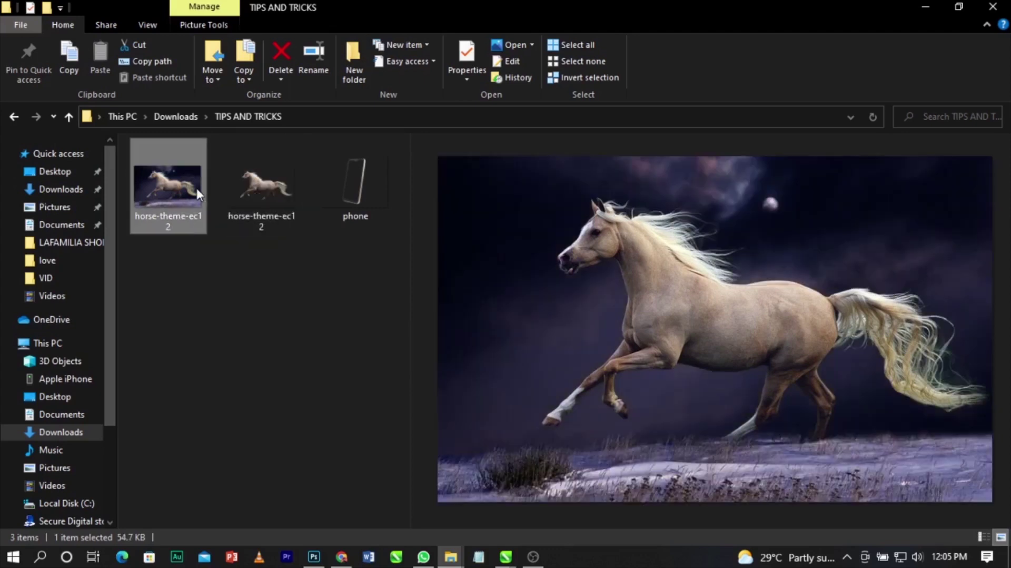
{"action": "left_click", "coordinate": [246, 195]}
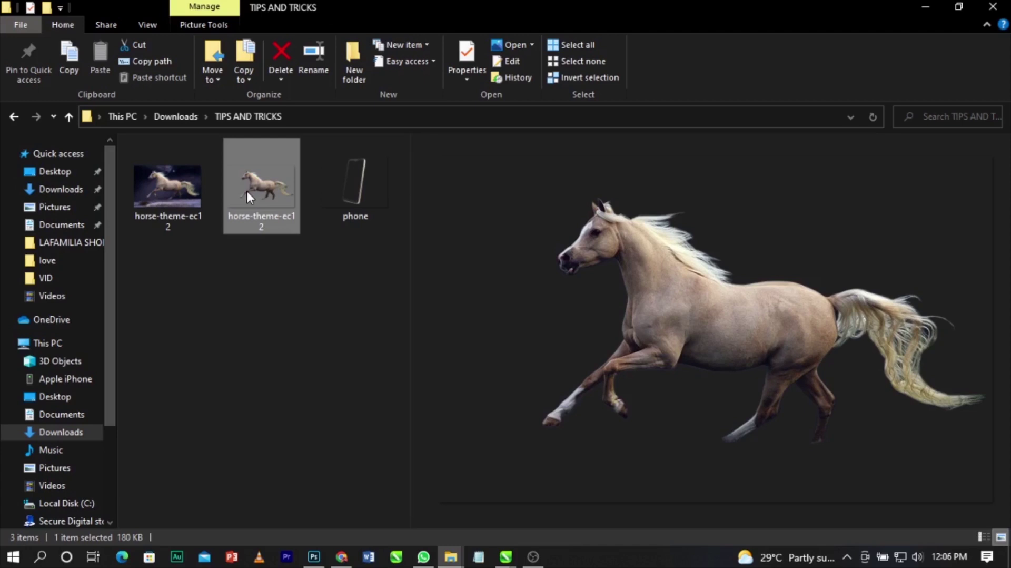
- Switch to CorelDRAW and import both horse-theme-ec12 images and the phone image from Downloads > TIPS AND TRICKS
{"action": "key", "text": "alt+Tab"}
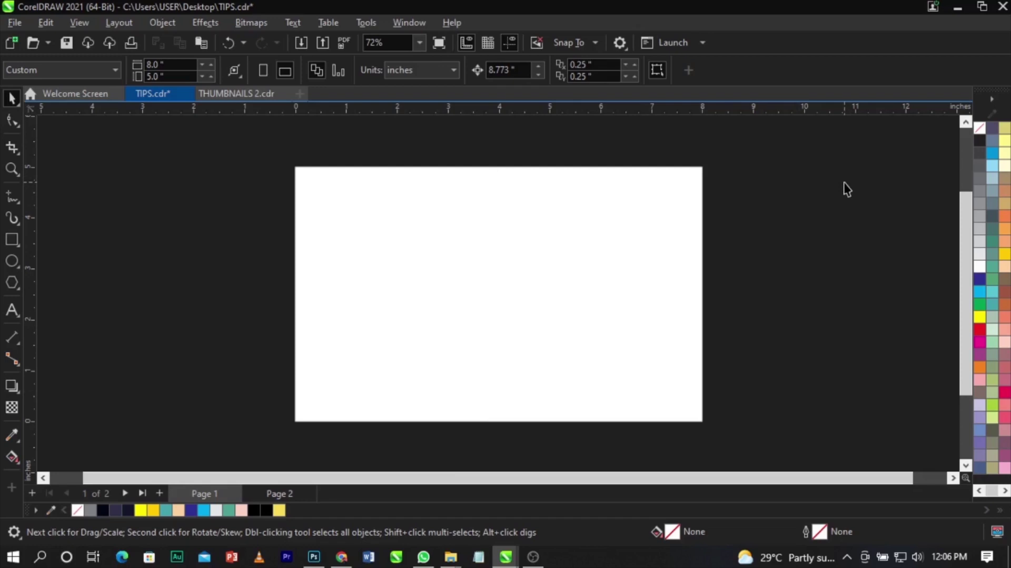
{"action": "right_click", "coordinate": [845, 186]}
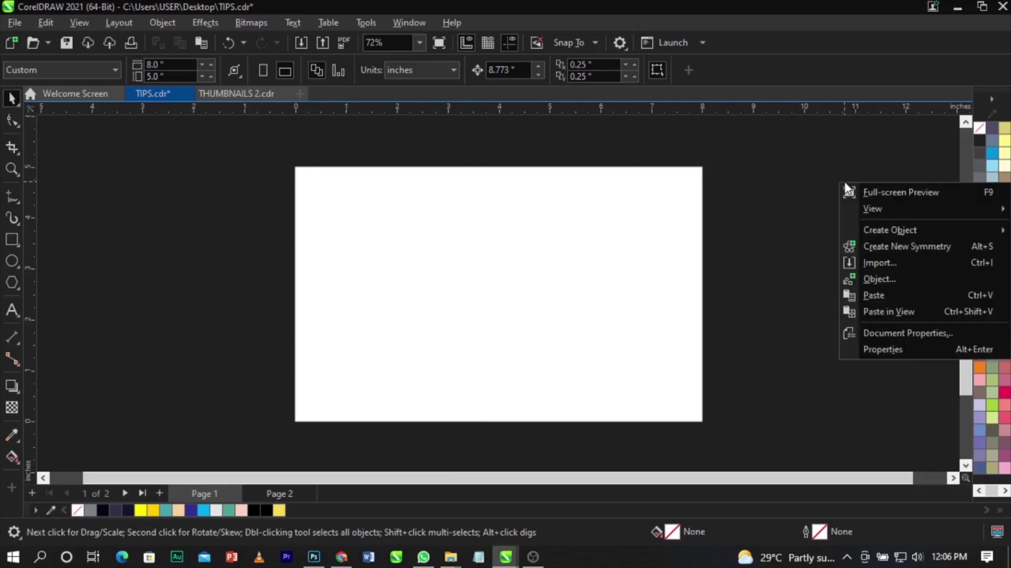
{"action": "left_click", "coordinate": [881, 260]}
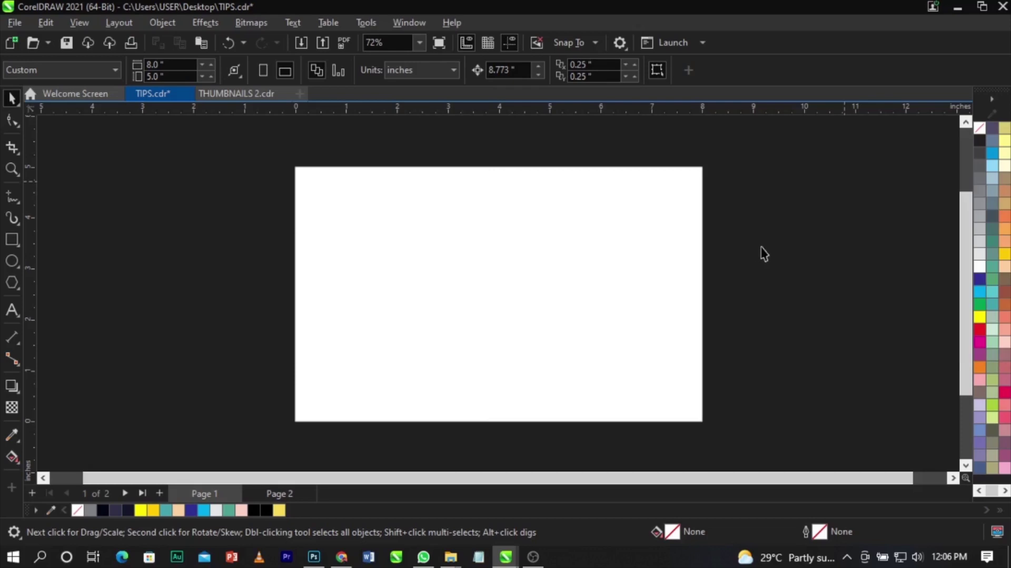
{"action": "left_click", "coordinate": [15, 22]}
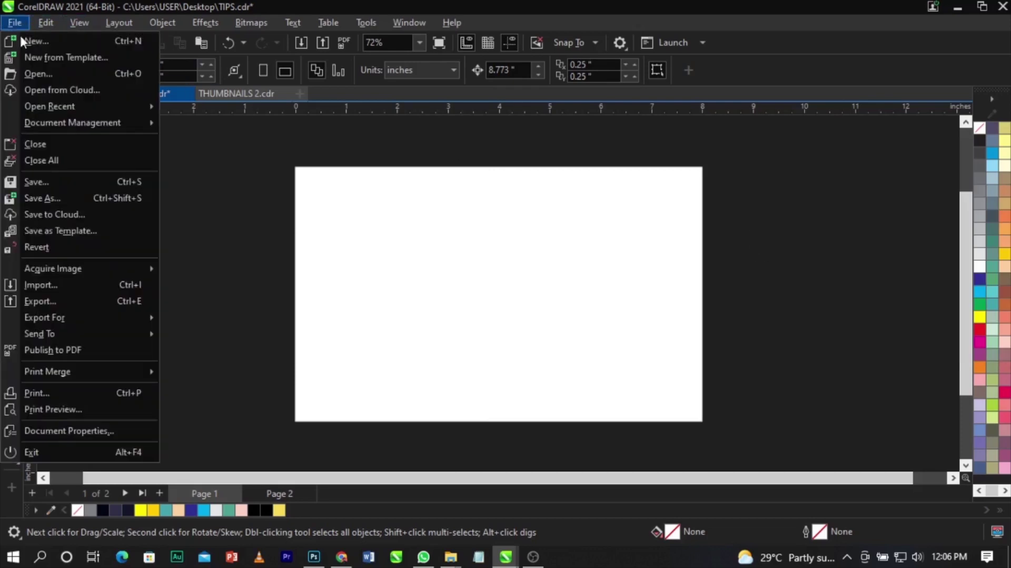
{"action": "left_click", "coordinate": [67, 285]}
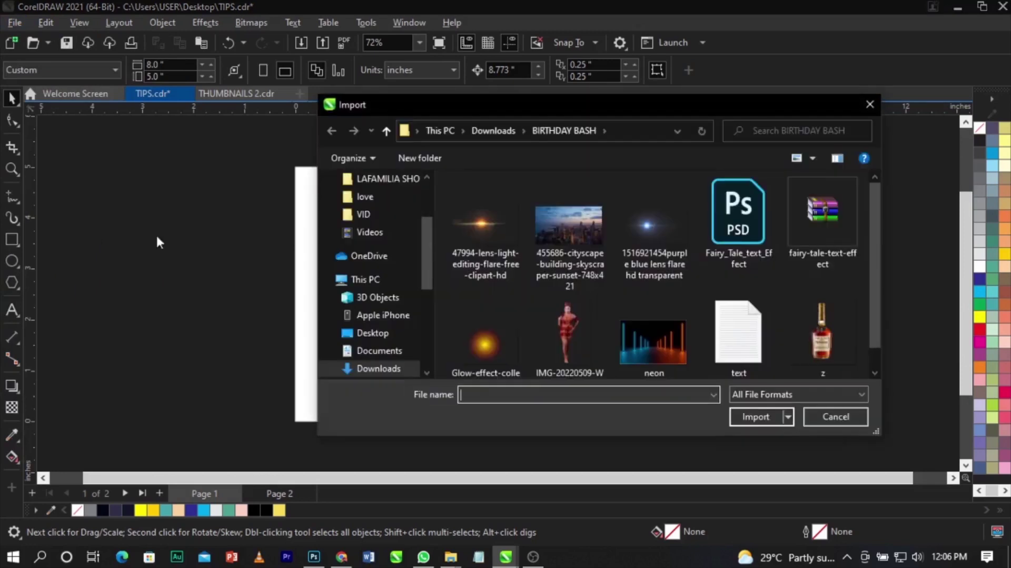
{"action": "left_click", "coordinate": [381, 354]}
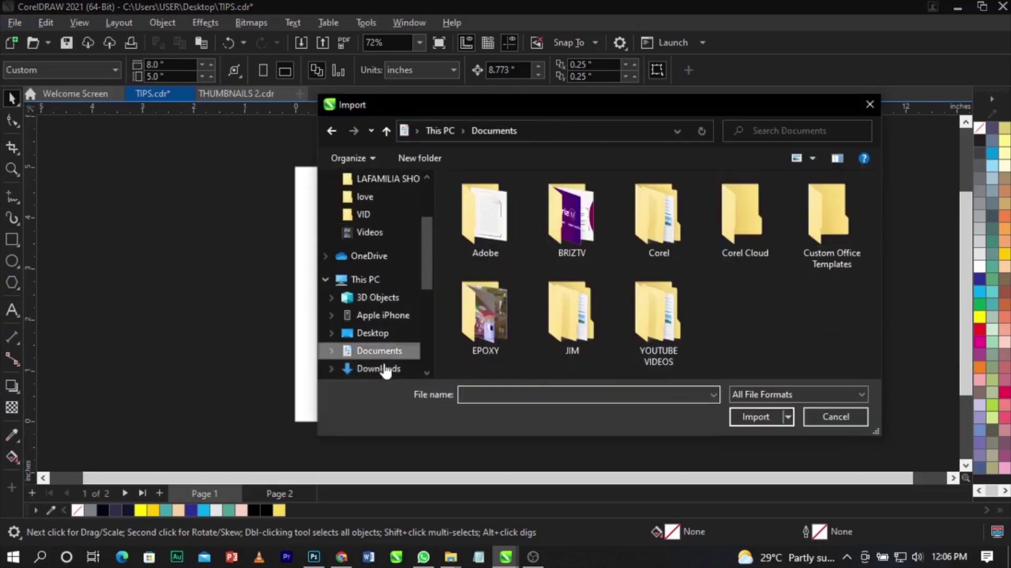
{"action": "left_click", "coordinate": [379, 369]}
{"action": "double_click", "coordinate": [646, 253]}
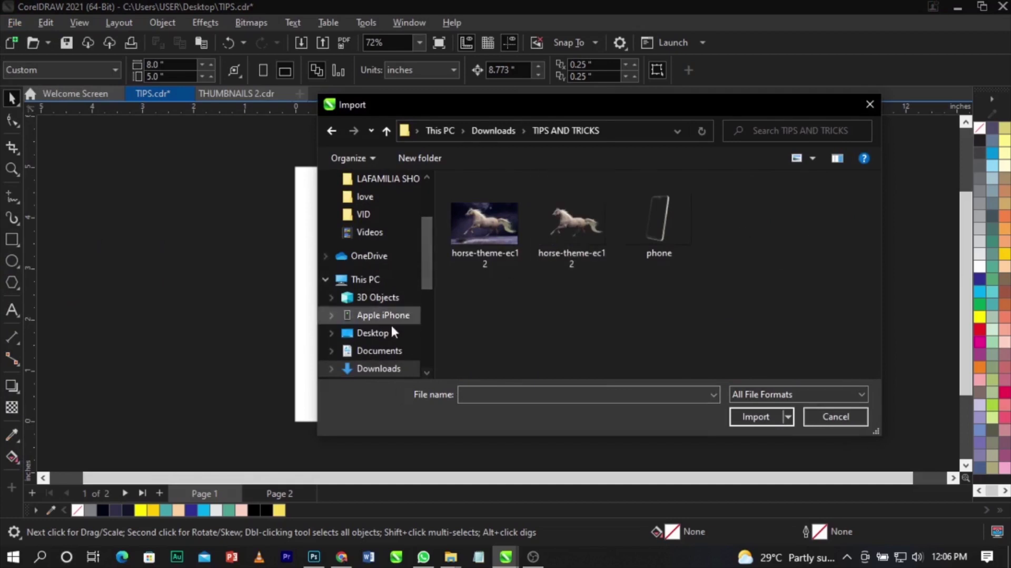
{"action": "scroll", "coordinate": [383, 310], "scroll_direction": "down", "scroll_amount": 1}
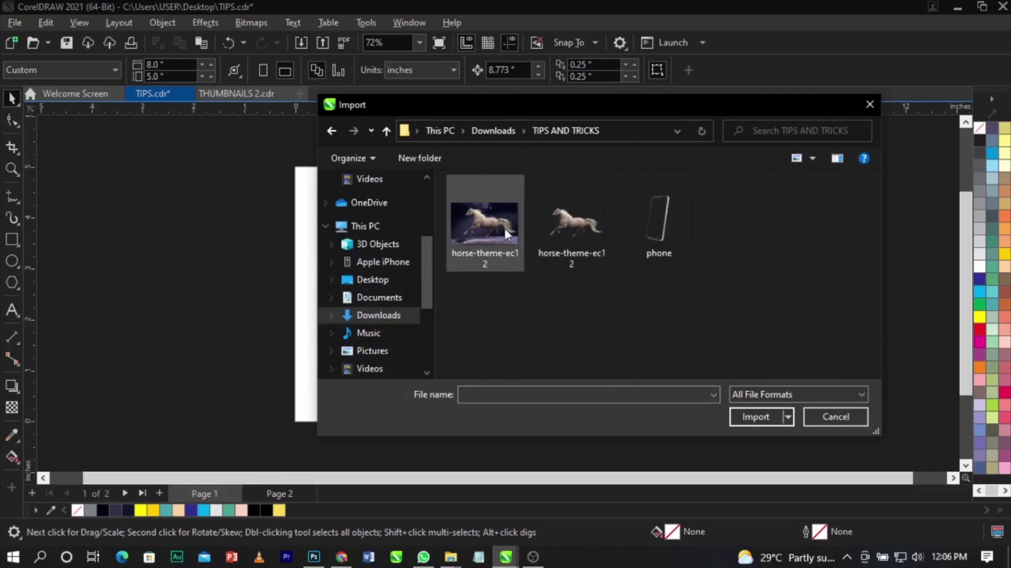
{"action": "left_click_drag", "start_coordinate": [488, 313], "coordinate": [694, 212]}
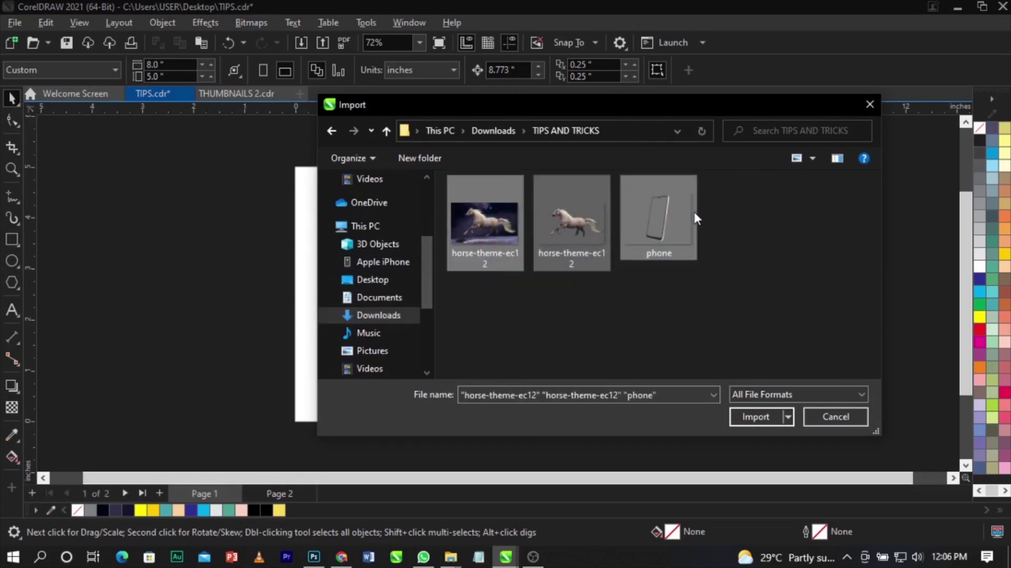
{"action": "left_click", "coordinate": [753, 417]}
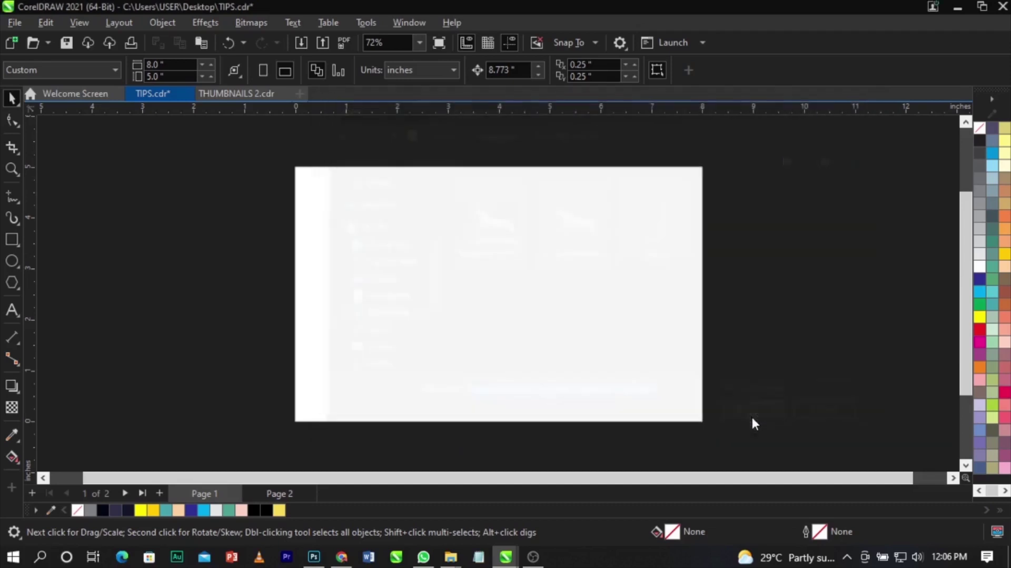
- Place the horse photo and horse cutout to the left of the page and the phone image to its right
{"action": "left_click_drag", "start_coordinate": [99, 203], "coordinate": [169, 246]}
{"action": "left_click_drag", "start_coordinate": [113, 270], "coordinate": [168, 340]}
{"action": "left_click", "coordinate": [177, 310]}
{"action": "left_click", "coordinate": [151, 325]}
{"action": "left_click_drag", "start_coordinate": [174, 309], "coordinate": [361, 157]}
{"action": "left_click_drag", "start_coordinate": [253, 299], "coordinate": [837, 350]}
- Fill the page-sized rectangle with yellow R250 G217 B86 and remove its outline
{"action": "left_click", "coordinate": [531, 239]}
{"action": "scroll", "coordinate": [531, 240], "scroll_direction": "down", "scroll_amount": 1}
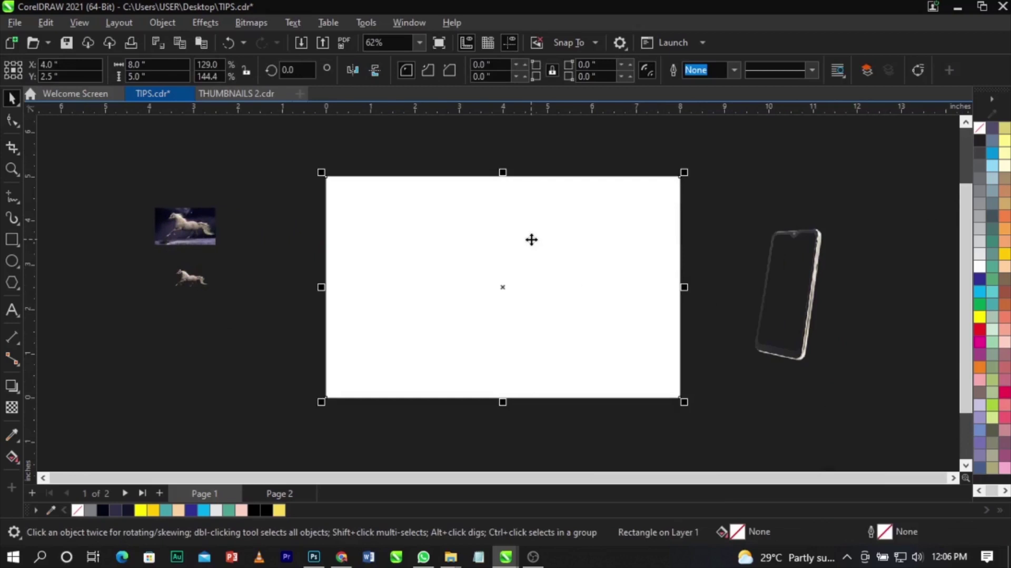
{"action": "left_click", "coordinate": [279, 510]}
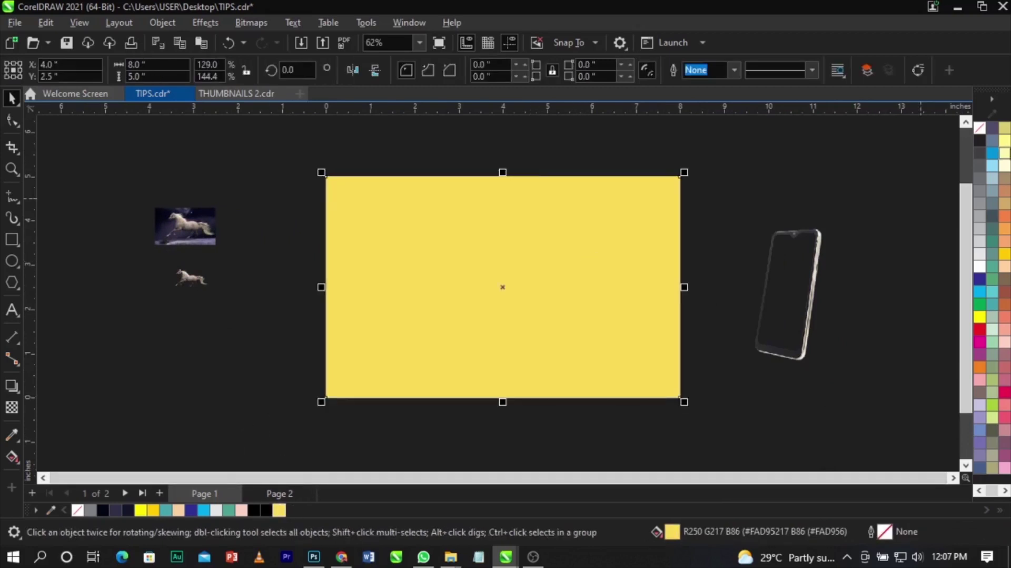
{"action": "right_click", "coordinate": [978, 130]}
{"action": "left_click", "coordinate": [968, 138]}
{"action": "left_click", "coordinate": [903, 162]}
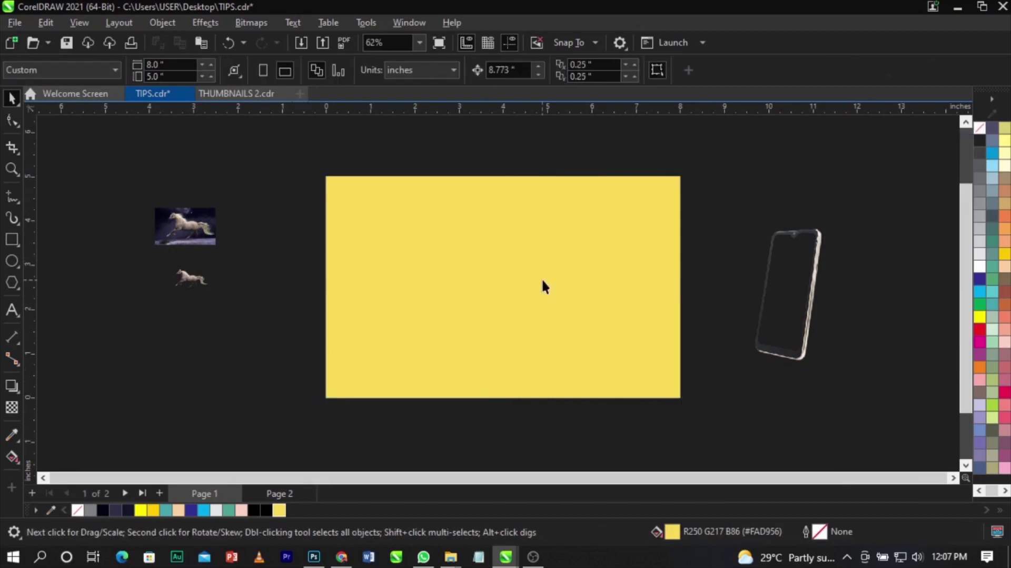
- Move the phone onto the right half of the yellow rectangle and enlarge it to 54%
{"action": "left_click", "coordinate": [815, 292]}
{"action": "left_click_drag", "start_coordinate": [813, 310], "coordinate": [586, 295]}
{"action": "left_click_drag", "start_coordinate": [648, 207], "coordinate": [723, 161]}
{"action": "left_click_drag", "start_coordinate": [623, 252], "coordinate": [625, 264]}
{"action": "left_click_drag", "start_coordinate": [713, 167], "coordinate": [721, 191]}
{"action": "left_click_drag", "start_coordinate": [579, 261], "coordinate": [579, 255]}
{"action": "left_click", "coordinate": [729, 287]}
{"action": "left_click_drag", "start_coordinate": [640, 288], "coordinate": [623, 255]}
{"action": "left_click", "coordinate": [725, 268]}
{"action": "left_click", "coordinate": [586, 255]}
{"action": "left_click", "coordinate": [586, 255]}
- Move the horse cutout onto the matching horse in the photo left of the page
{"action": "left_click", "coordinate": [135, 235]}
{"action": "scroll", "coordinate": [136, 235], "scroll_direction": "up", "scroll_amount": 4}
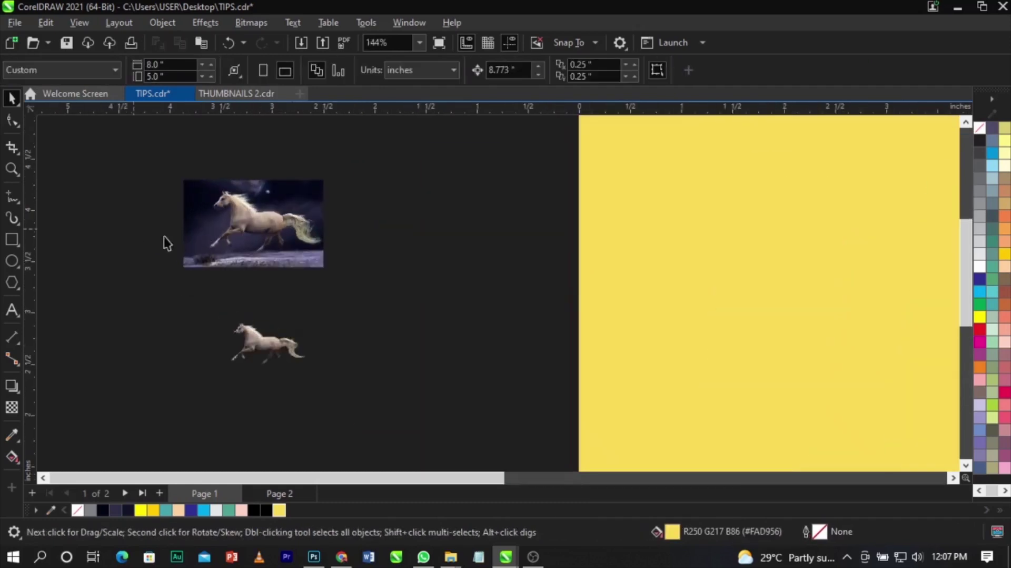
{"action": "scroll", "coordinate": [411, 237], "scroll_direction": "down", "scroll_amount": 2}
{"action": "scroll", "coordinate": [414, 240], "scroll_direction": "up", "scroll_amount": 4}
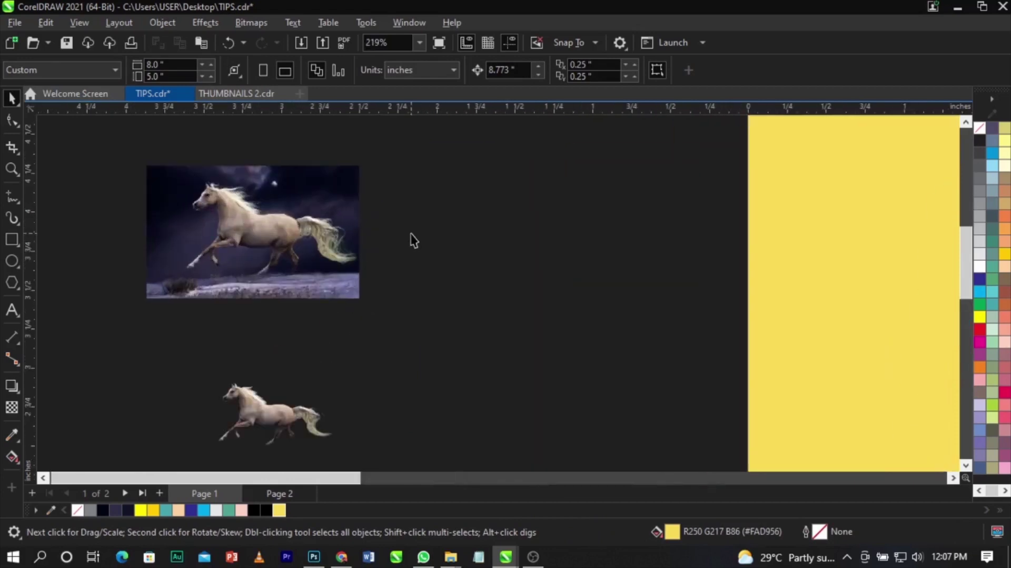
{"action": "scroll", "coordinate": [414, 240], "scroll_direction": "down", "scroll_amount": 3}
{"action": "left_click", "coordinate": [337, 340]}
{"action": "left_click_drag", "start_coordinate": [379, 299], "coordinate": [390, 292]}
{"action": "scroll", "coordinate": [364, 308], "scroll_direction": "up", "scroll_amount": 2}
{"action": "left_click_drag", "start_coordinate": [347, 324], "coordinate": [333, 189]}
- Scale the horse cutout over the photo to 17.5%, about 1.37 by 0.85 inches
{"action": "key", "text": "ctrl+a"}
{"action": "left_click", "coordinate": [369, 261]}
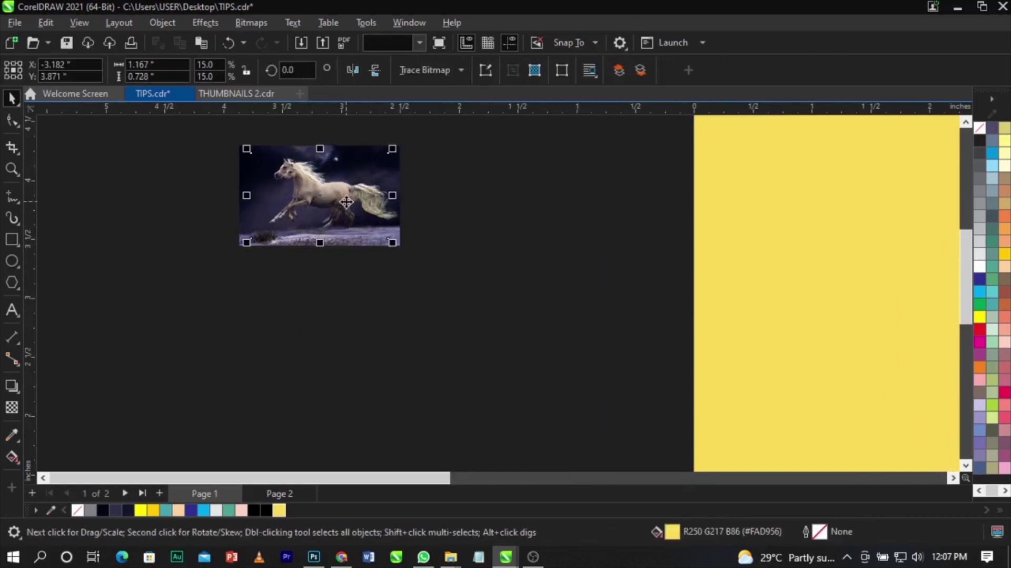
{"action": "left_click", "coordinate": [346, 204]}
{"action": "scroll", "coordinate": [379, 213], "scroll_direction": "up", "scroll_amount": 2}
{"action": "left_click_drag", "start_coordinate": [407, 262], "coordinate": [413, 265]}
{"action": "scroll", "coordinate": [378, 221], "scroll_direction": "down", "scroll_amount": 4}
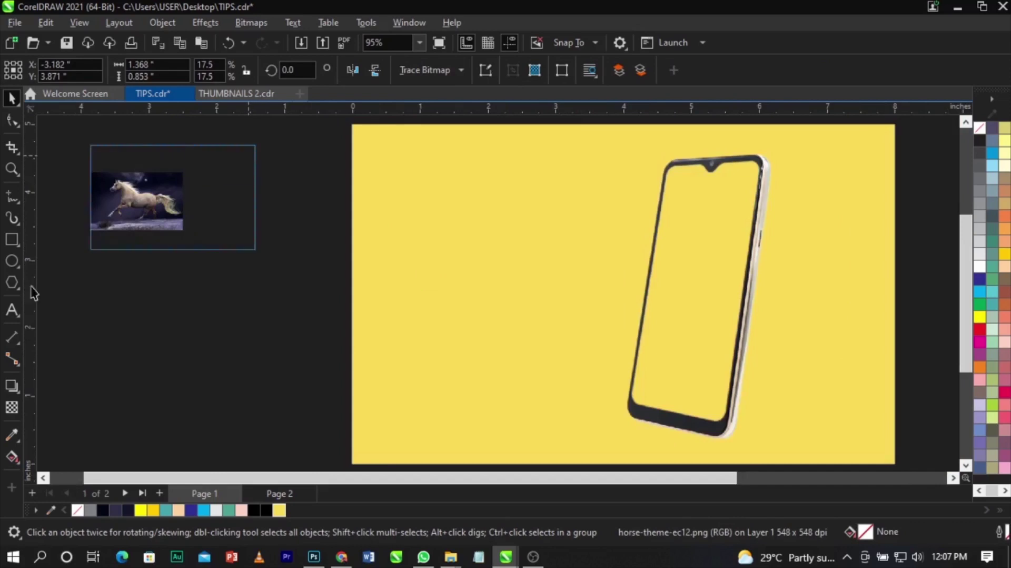
- Enlarge the horse photo and cutout together to 61.8% and arrange the cutout below the photo, left of the page
{"action": "key", "text": "ctrl+a"}
{"action": "key", "text": "ctrl+z"}
{"action": "scroll", "coordinate": [316, 248], "scroll_direction": "down", "scroll_amount": 2}
{"action": "left_click_drag", "start_coordinate": [312, 251], "coordinate": [211, 291]}
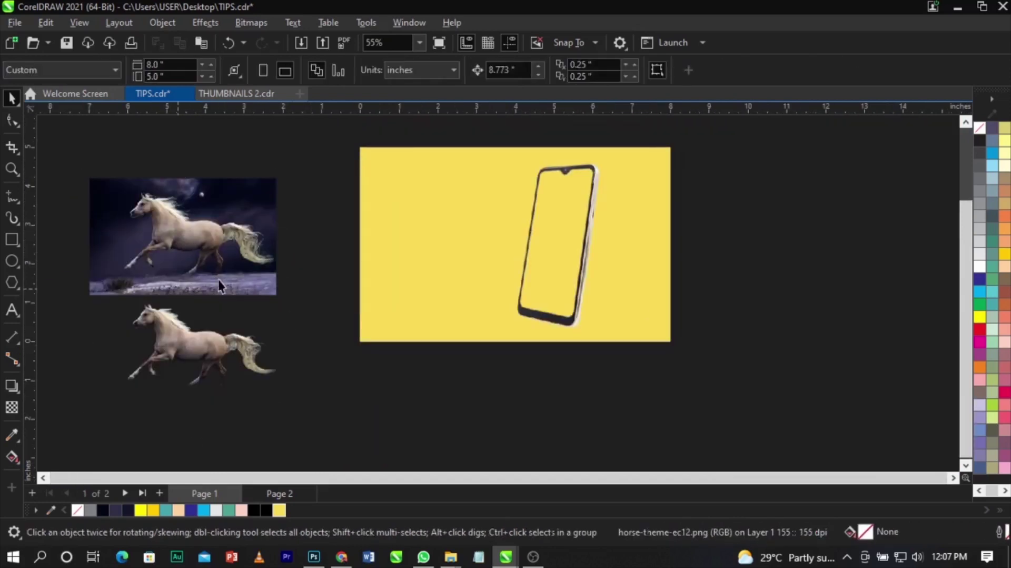
- Overlay the horse cutout on the photo to compare their size and alignment
{"action": "left_click_drag", "start_coordinate": [204, 349], "coordinate": [209, 251]}
{"action": "left_click", "coordinate": [301, 162]}
{"action": "left_click", "coordinate": [111, 237]}
{"action": "scroll", "coordinate": [111, 237], "scroll_direction": "up", "scroll_amount": 1}
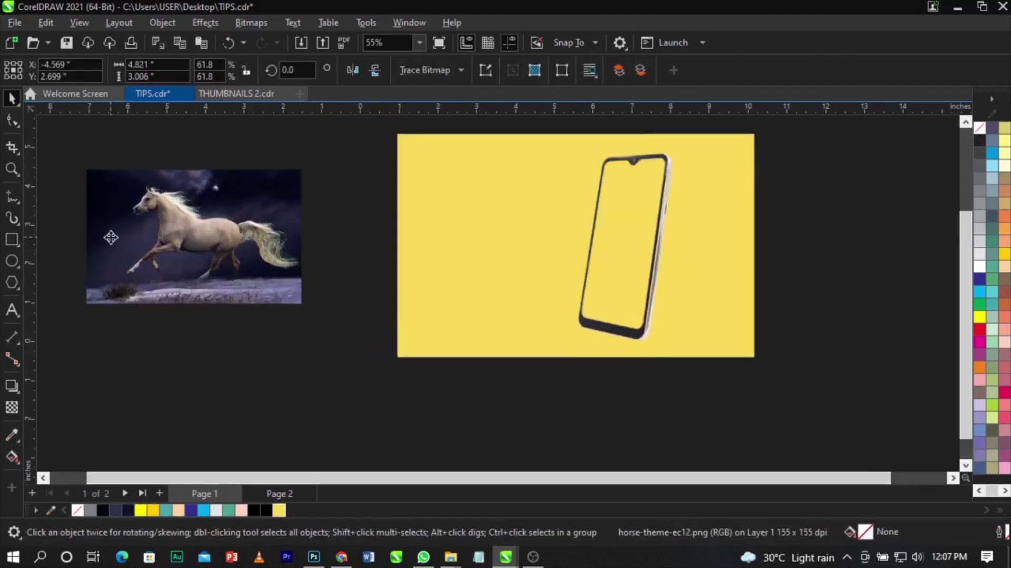
{"action": "scroll", "coordinate": [110, 237], "scroll_direction": "up", "scroll_amount": 1}
{"action": "scroll", "coordinate": [273, 275], "scroll_direction": "down", "scroll_amount": 2}
{"action": "left_click", "coordinate": [395, 253]}
- Position the horse cutout directly below the photo and move both images together up beside the page
{"action": "left_click_drag", "start_coordinate": [323, 224], "coordinate": [322, 323]}
{"action": "left_click", "coordinate": [326, 287], "text": "shift"}
{"action": "left_click_drag", "start_coordinate": [326, 287], "coordinate": [335, 260]}
{"action": "left_click", "coordinate": [427, 262]}
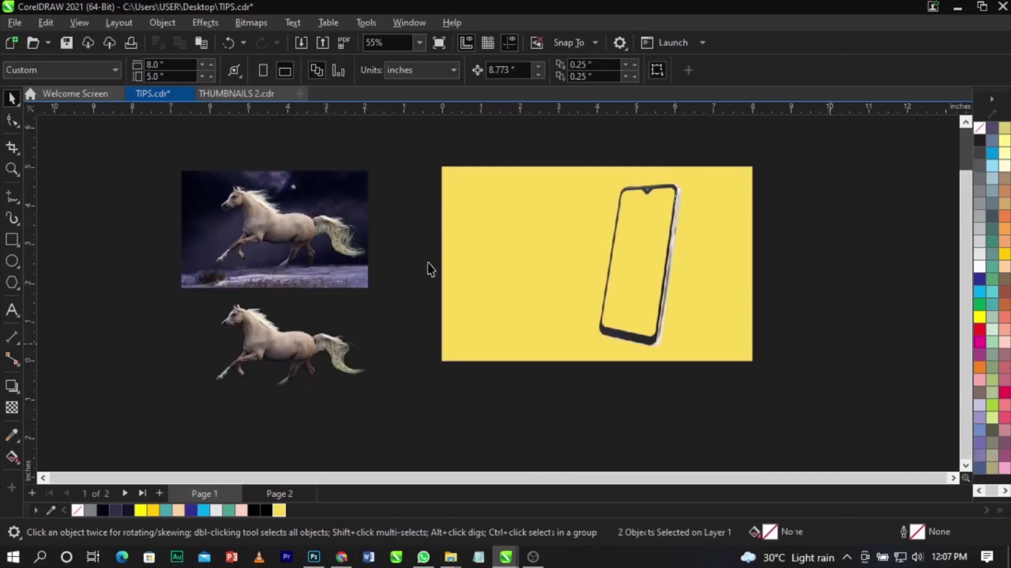
- Examine the empty phone frame on the yellow background and the horse photo and cutout beside the page
{"action": "left_click", "coordinate": [448, 261]}
{"action": "scroll", "coordinate": [447, 260], "scroll_direction": "down", "scroll_amount": 1}
{"action": "scroll", "coordinate": [662, 244], "scroll_direction": "up", "scroll_amount": 1}
{"action": "scroll", "coordinate": [726, 242], "scroll_direction": "down", "scroll_amount": 1}
{"action": "scroll", "coordinate": [497, 258], "scroll_direction": "up", "scroll_amount": 1}
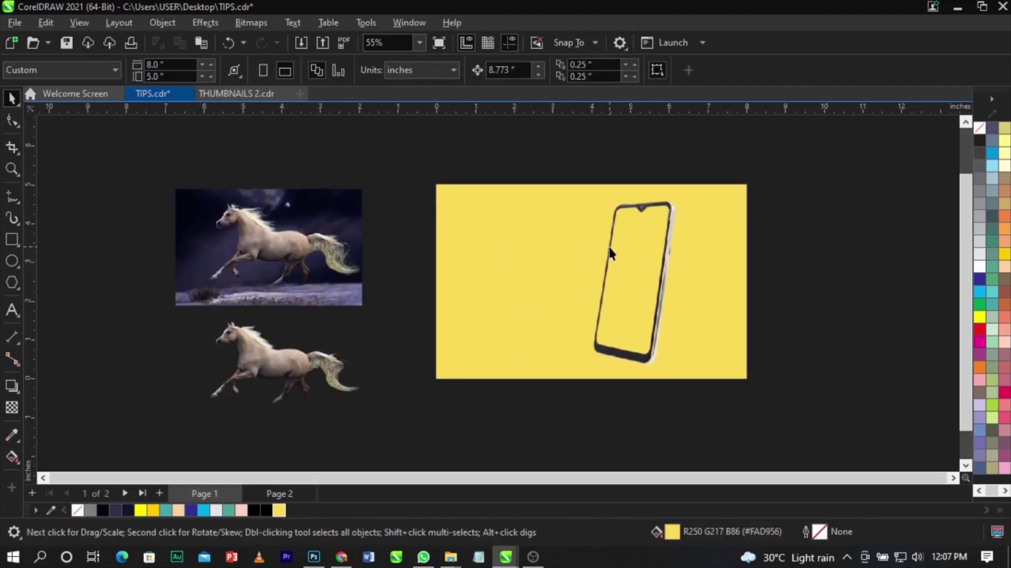
{"action": "scroll", "coordinate": [611, 253], "scroll_direction": "up", "scroll_amount": 2}
{"action": "scroll", "coordinate": [573, 220], "scroll_direction": "down", "scroll_amount": 1}
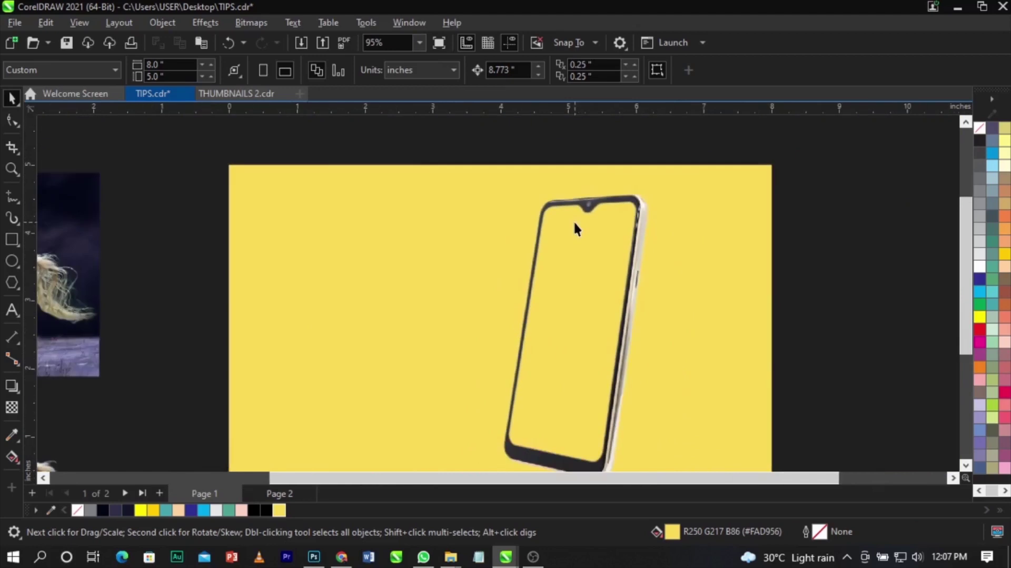
{"action": "scroll", "coordinate": [580, 278], "scroll_direction": "down", "scroll_amount": 2}
{"action": "scroll", "coordinate": [576, 339], "scroll_direction": "up", "scroll_amount": 1}
{"action": "scroll", "coordinate": [605, 293], "scroll_direction": "down", "scroll_amount": 2}
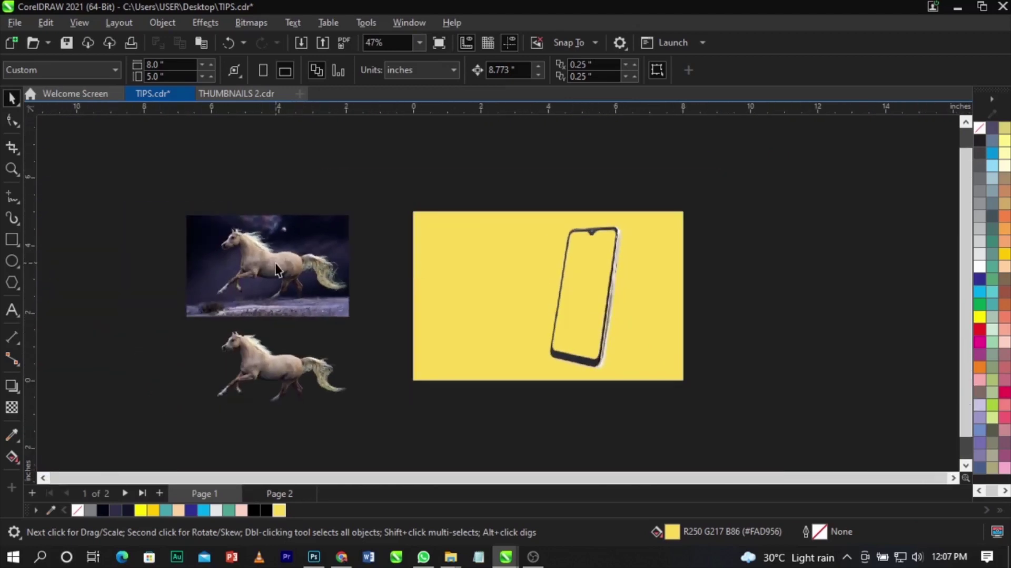
{"action": "left_click", "coordinate": [276, 266]}
{"action": "left_click", "coordinate": [578, 288]}
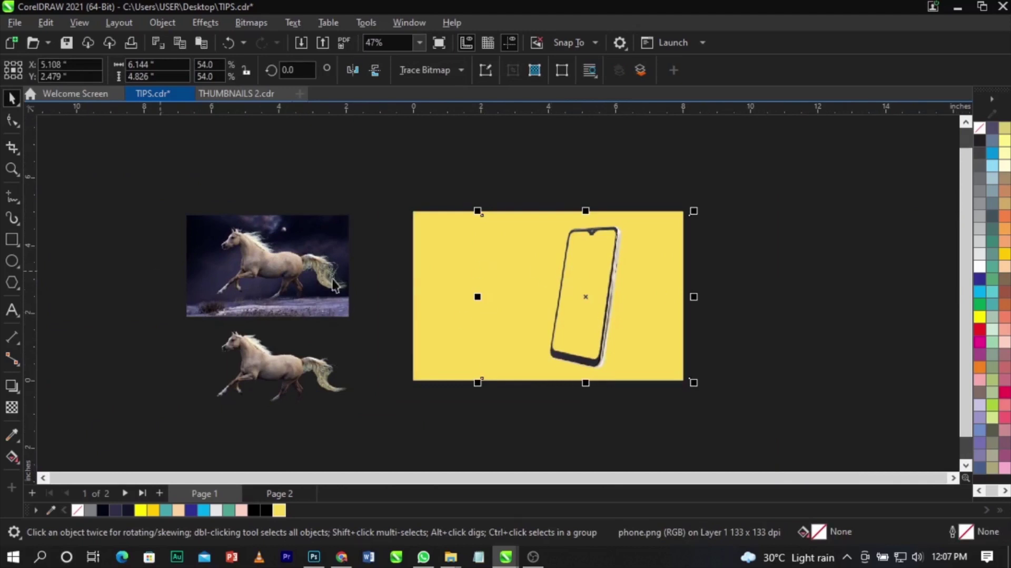
{"action": "left_click", "coordinate": [273, 315]}
{"action": "scroll", "coordinate": [613, 274], "scroll_direction": "up", "scroll_amount": 2}
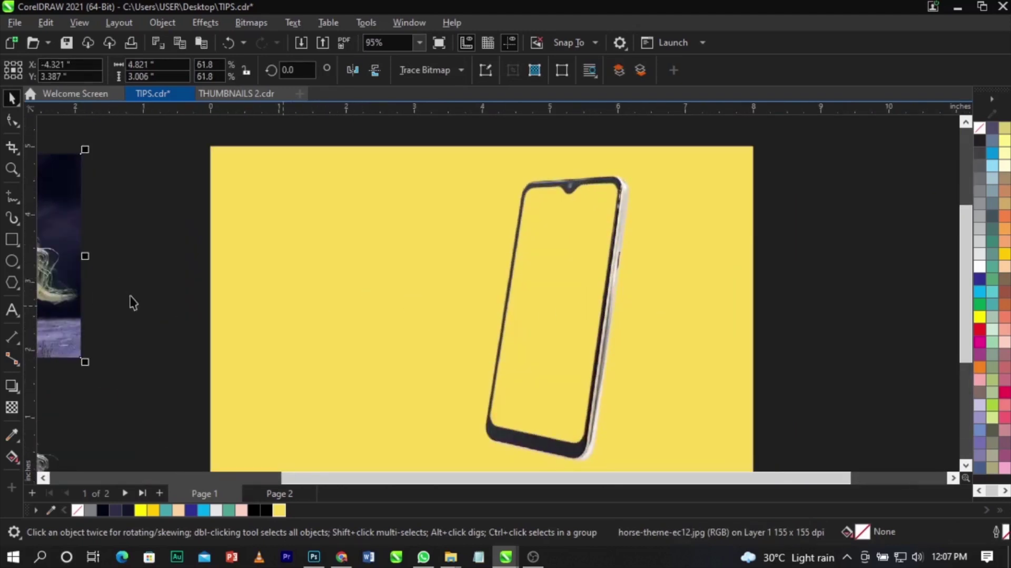
{"action": "scroll", "coordinate": [705, 274], "scroll_direction": "down", "scroll_amount": 2}
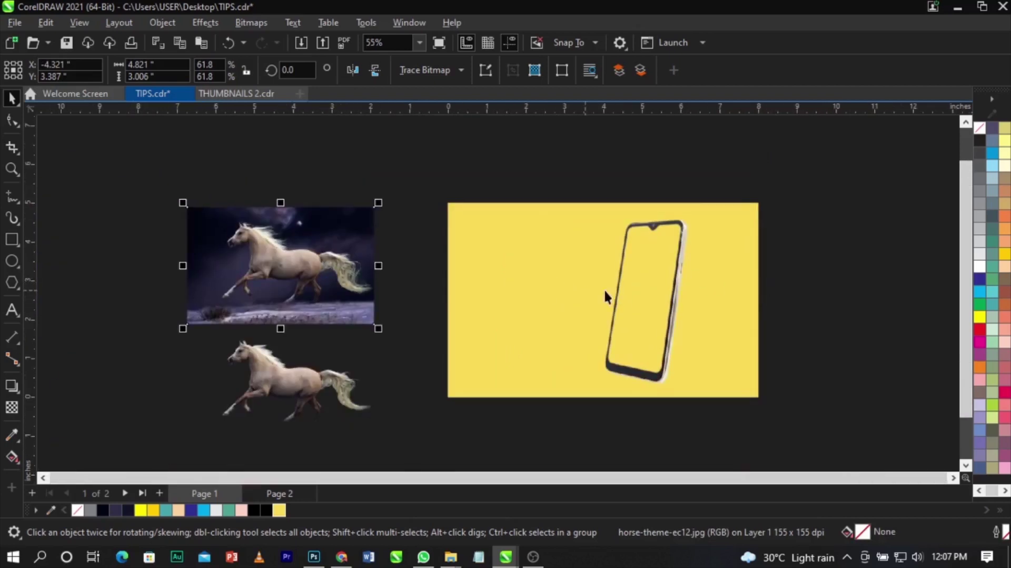
{"action": "scroll", "coordinate": [675, 285], "scroll_direction": "up", "scroll_amount": 1}
{"action": "left_click", "coordinate": [667, 295]}
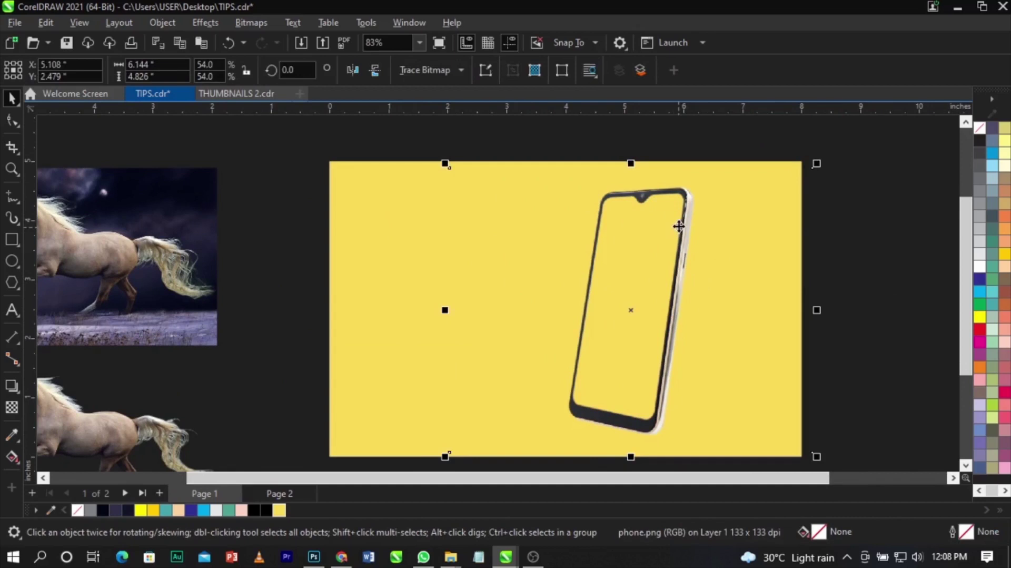
{"action": "scroll", "coordinate": [664, 204], "scroll_direction": "up", "scroll_amount": 1}
{"action": "scroll", "coordinate": [715, 246], "scroll_direction": "down", "scroll_amount": 1}
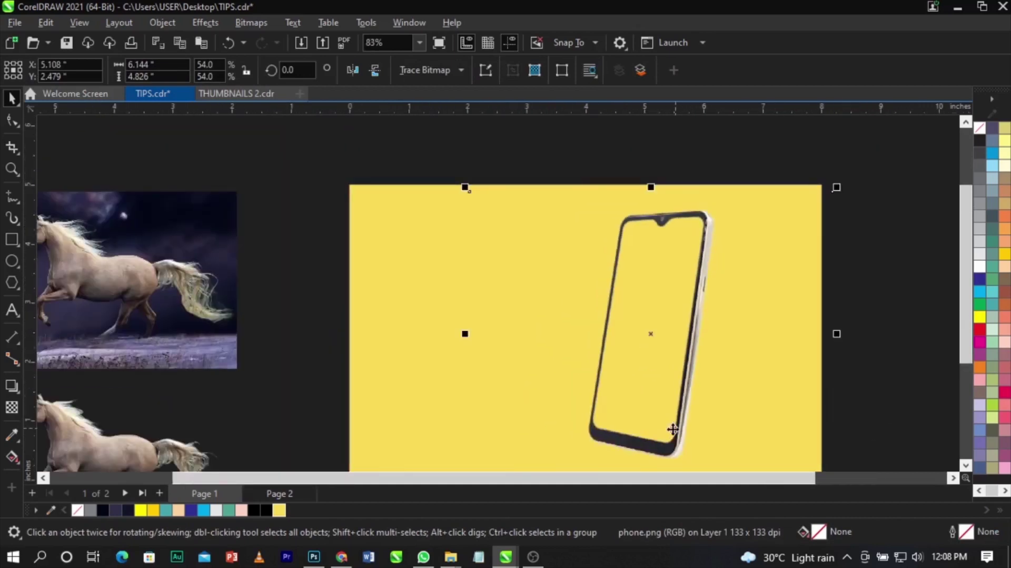
- Start a Freehand outline of straight segments along the phone's top bezel, from its upper-left corner around the upper-right corner
{"action": "scroll", "coordinate": [678, 226], "scroll_direction": "up", "scroll_amount": 1}
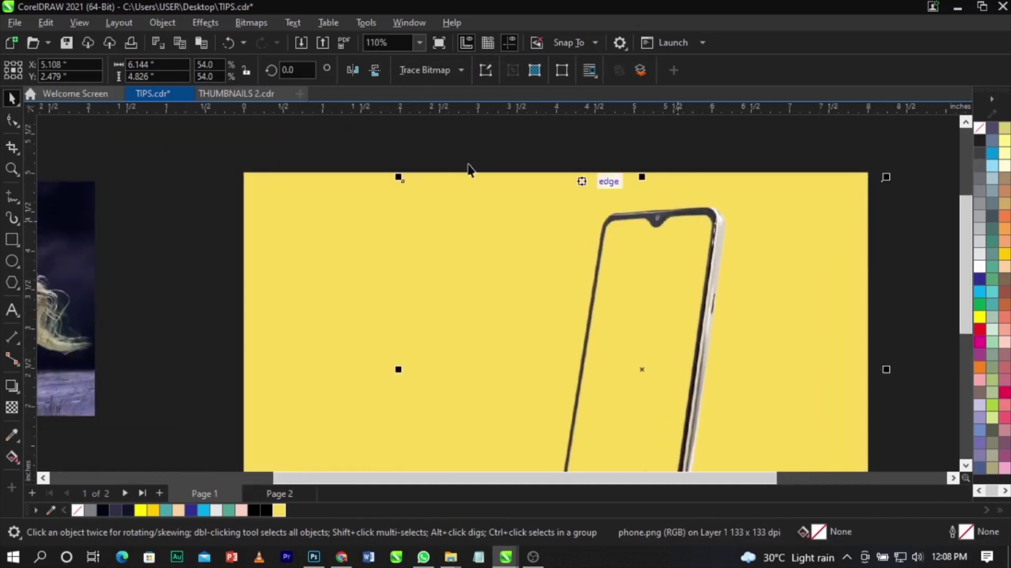
{"action": "left_click", "coordinate": [10, 198]}
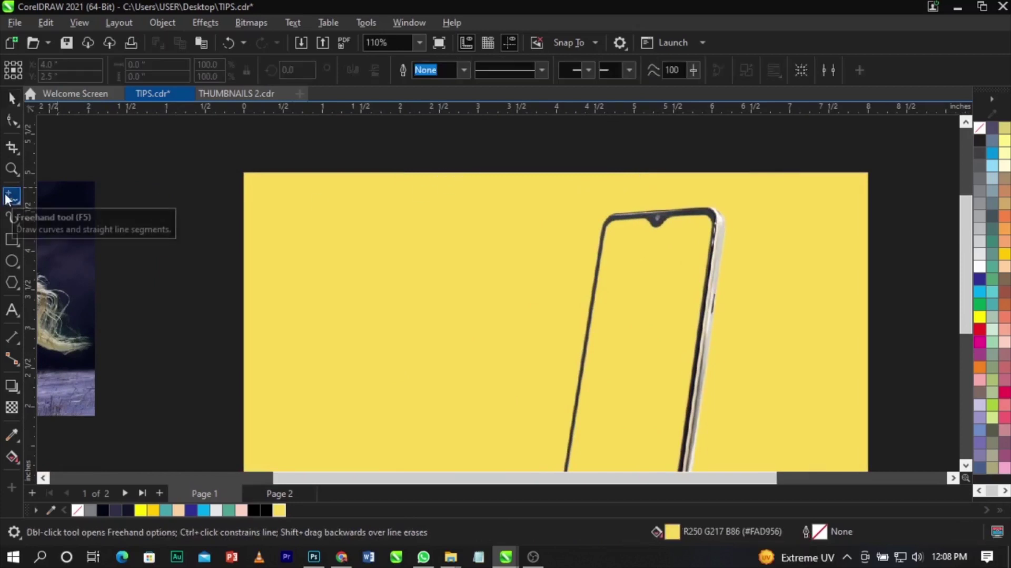
{"action": "scroll", "coordinate": [648, 187], "scroll_direction": "up", "scroll_amount": 5}
{"action": "scroll", "coordinate": [526, 226], "scroll_direction": "up", "scroll_amount": 1}
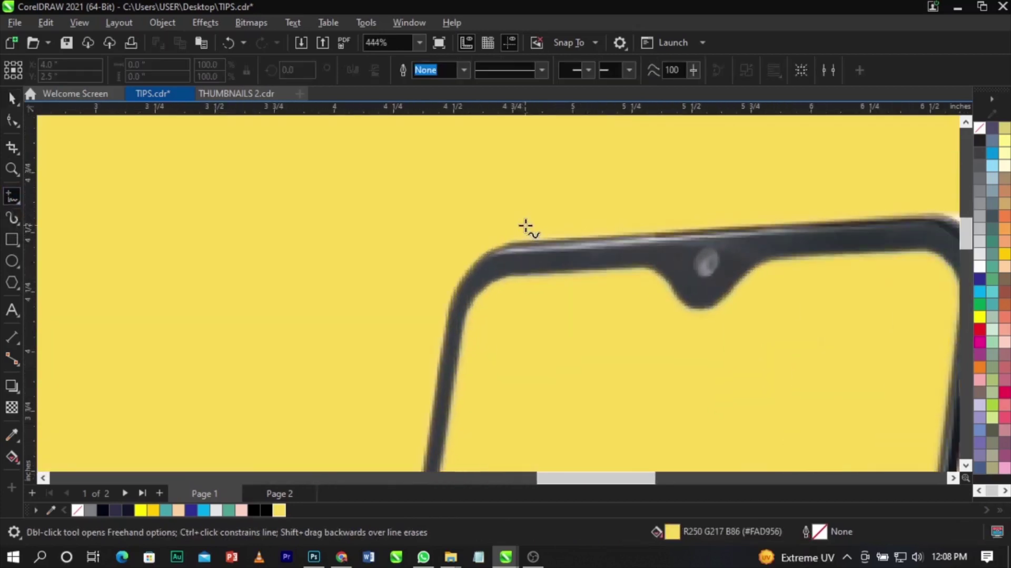
{"action": "left_click", "coordinate": [492, 268]}
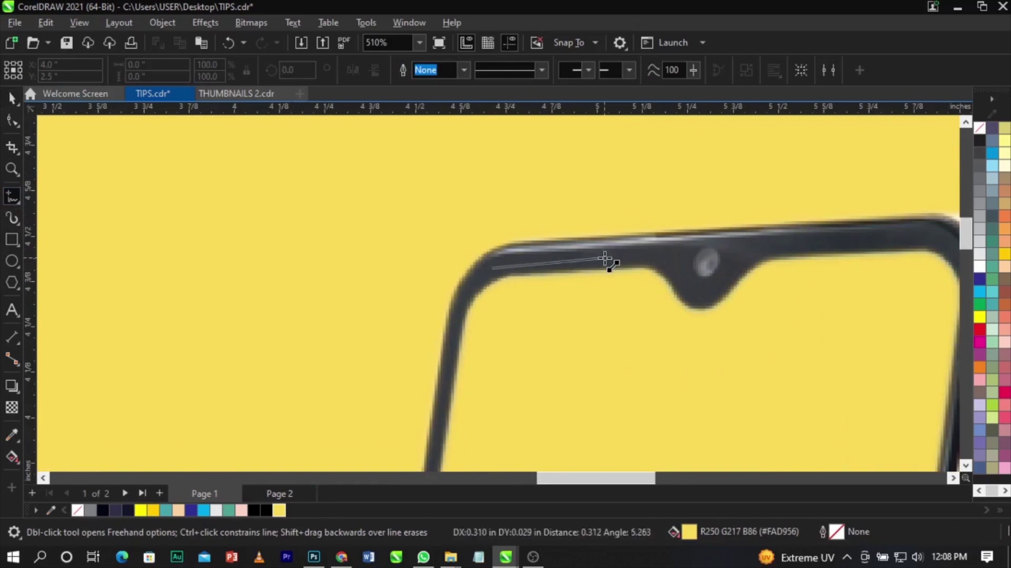
{"action": "double_click", "coordinate": [635, 255]}
{"action": "double_click", "coordinate": [843, 231]}
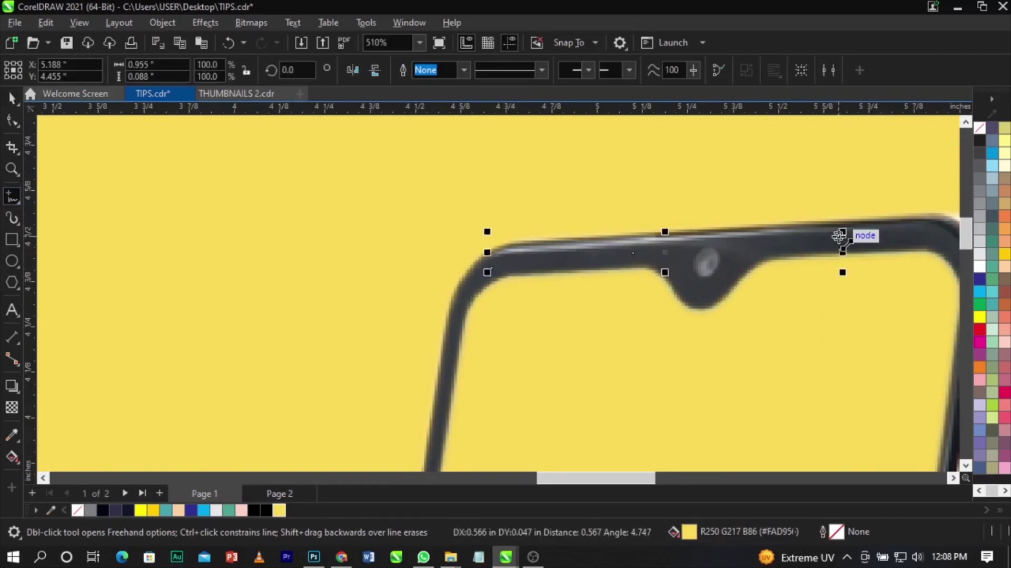
{"action": "double_click", "coordinate": [936, 237]}
{"action": "left_click", "coordinate": [807, 260]}
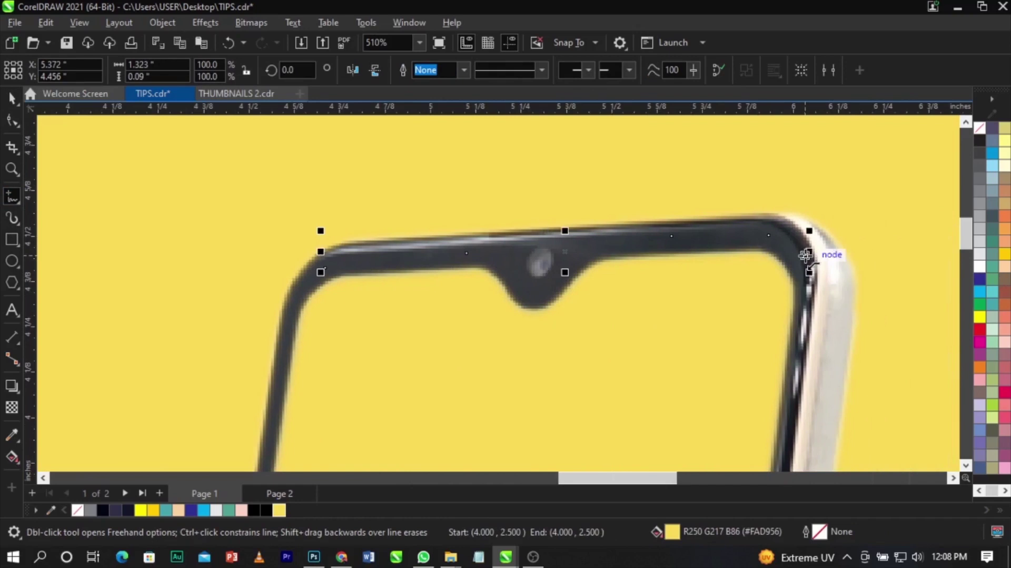
- Extend the outline down the phone's right bezel and move the stray end node from the screen area onto that bezel
{"action": "left_click", "coordinate": [788, 420]}
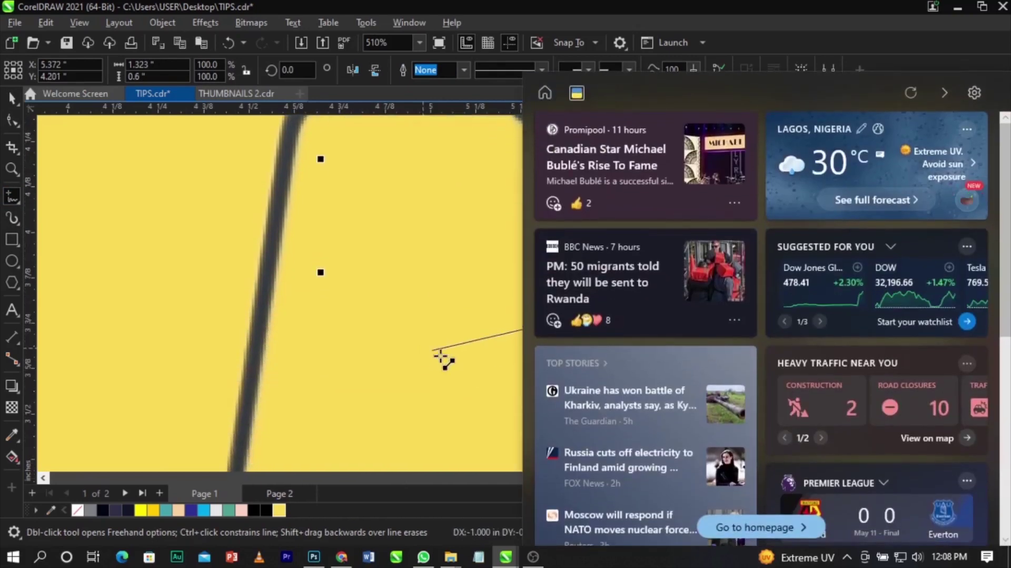
{"action": "left_click", "coordinate": [459, 361]}
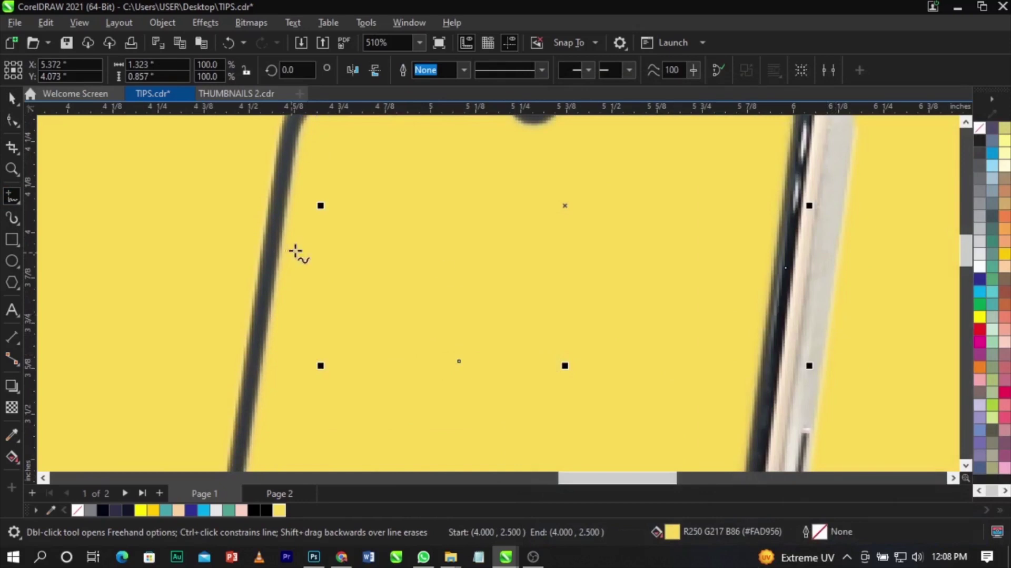
{"action": "scroll", "coordinate": [621, 280], "scroll_direction": "down", "scroll_amount": 5}
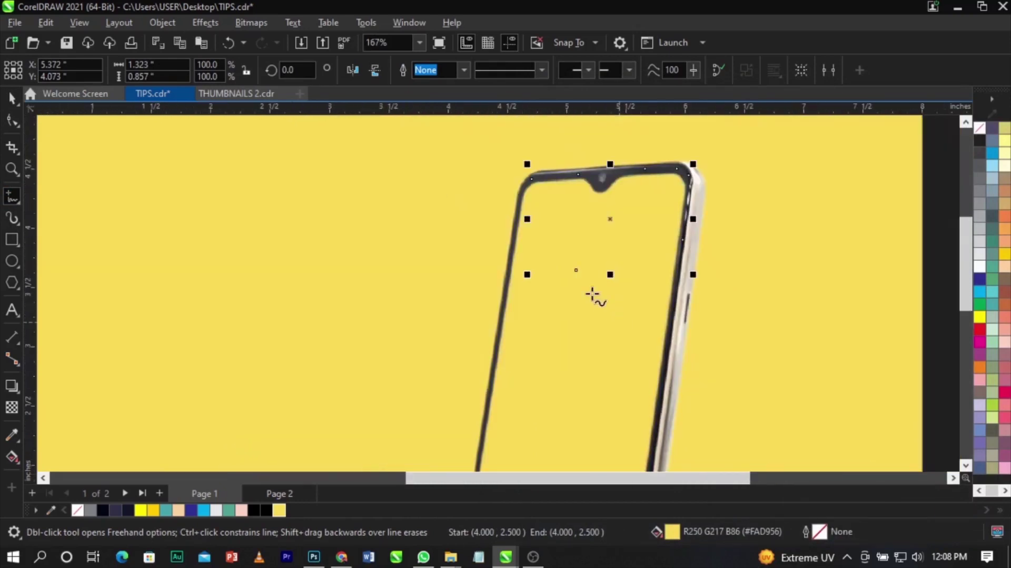
{"action": "left_click", "coordinate": [575, 272]}
{"action": "left_click", "coordinate": [684, 239]}
{"action": "key", "text": "F10"}
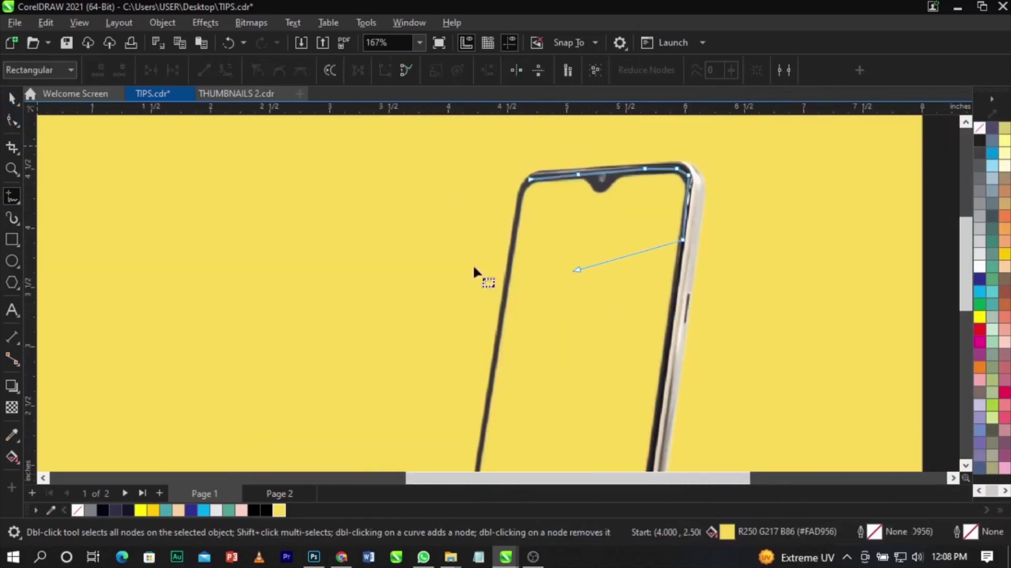
{"action": "left_click_drag", "start_coordinate": [577, 271], "coordinate": [667, 352]}
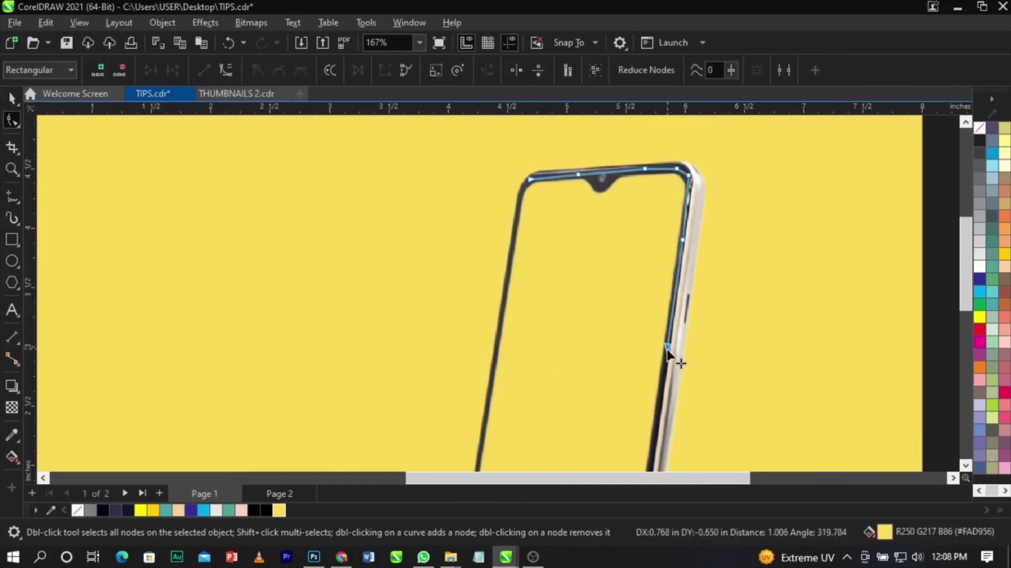
- Continue the outline from its end node down the right bezel towards the phone's lower-right corner
{"action": "scroll", "coordinate": [672, 369], "scroll_direction": "down", "scroll_amount": 3}
{"action": "scroll", "coordinate": [680, 387], "scroll_direction": "up", "scroll_amount": 4}
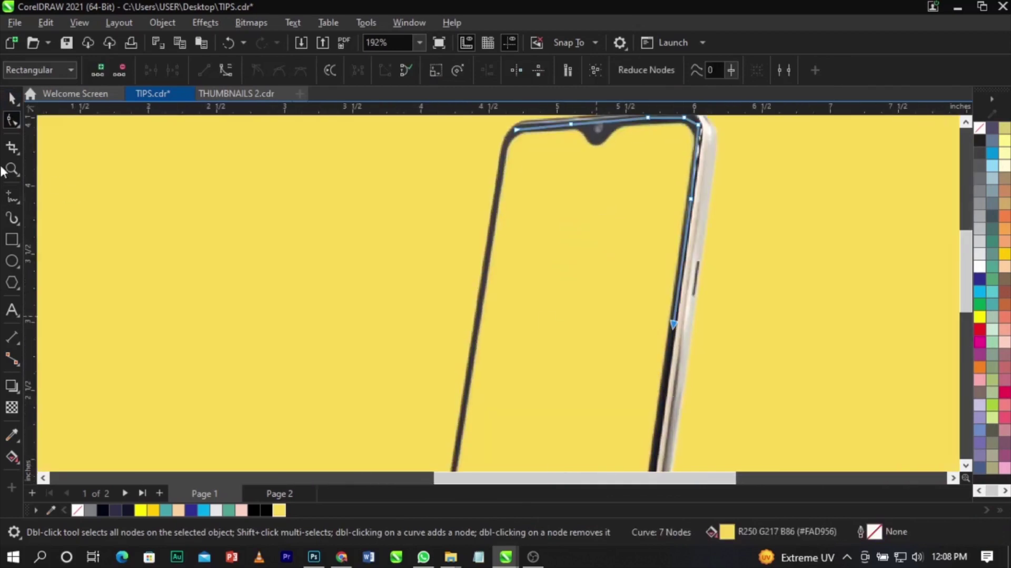
{"action": "left_click", "coordinate": [12, 197]}
{"action": "left_click", "coordinate": [674, 325]}
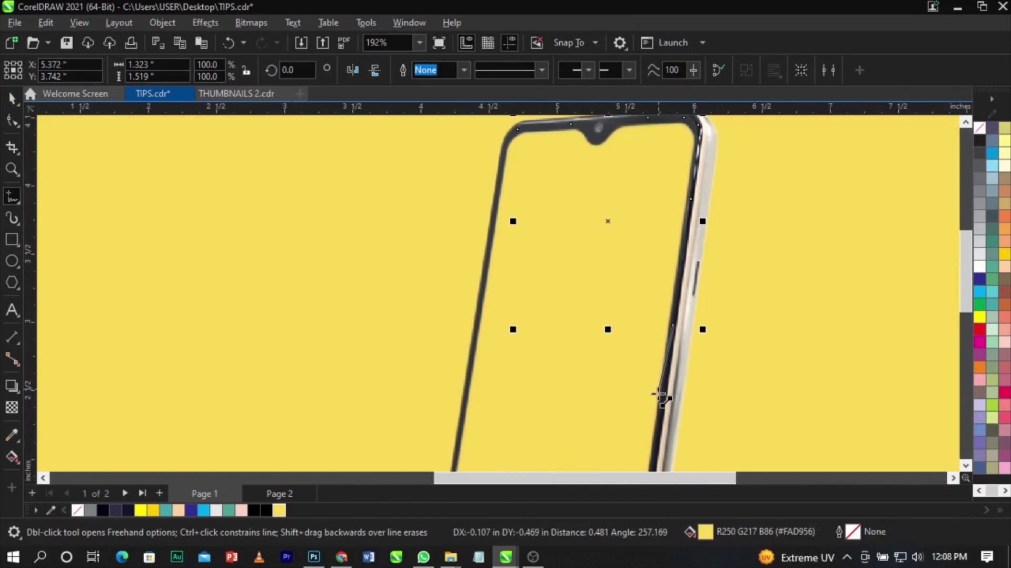
{"action": "left_click", "coordinate": [661, 420]}
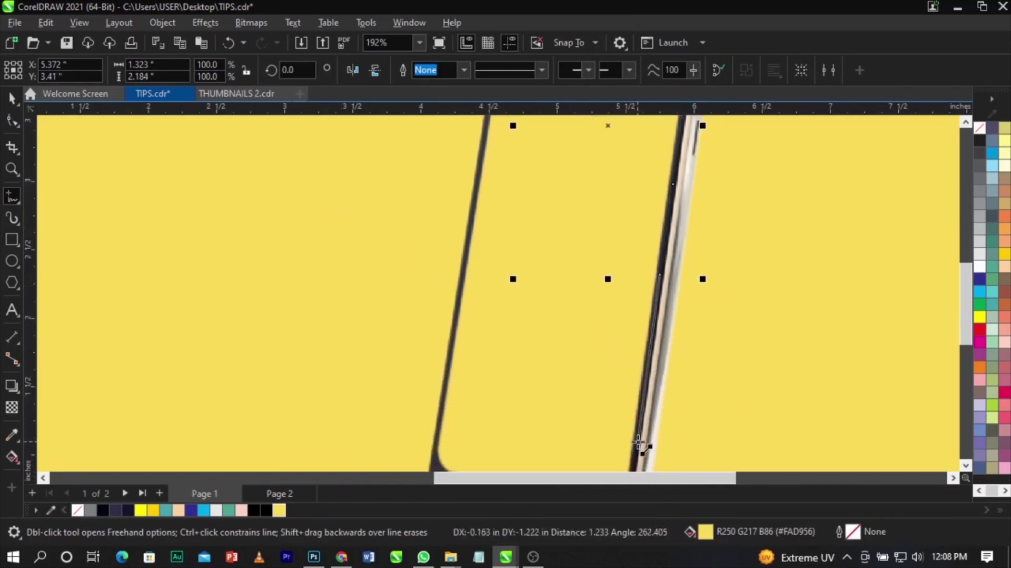
{"action": "left_click", "coordinate": [639, 443]}
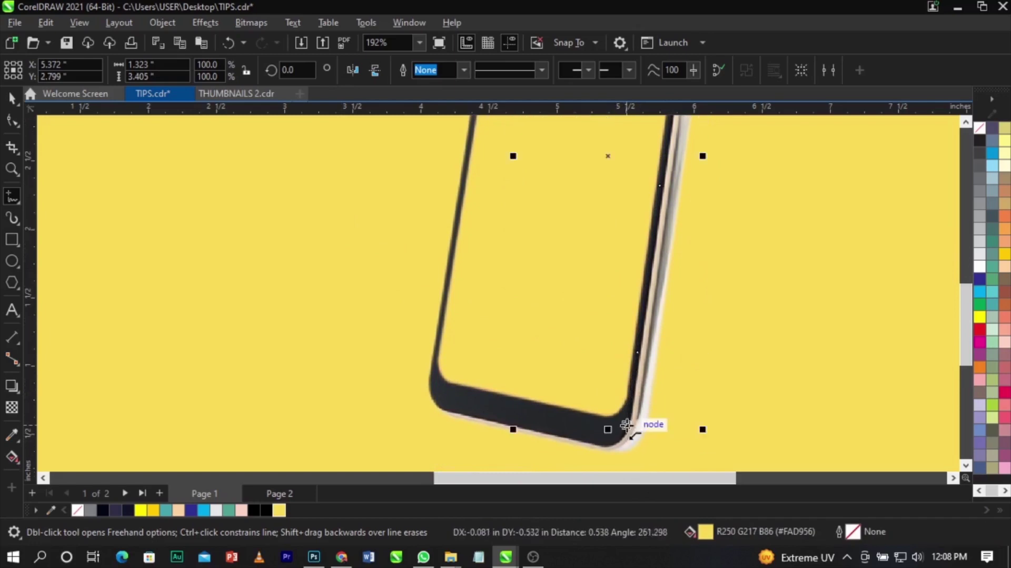
- Trace the phone's bottom and left bezels and close the outline at its starting node on the top bezel
{"action": "left_click", "coordinate": [479, 403]}
{"action": "left_click", "coordinate": [431, 389]}
{"action": "left_click", "coordinate": [434, 349]}
{"action": "left_click", "coordinate": [462, 211]}
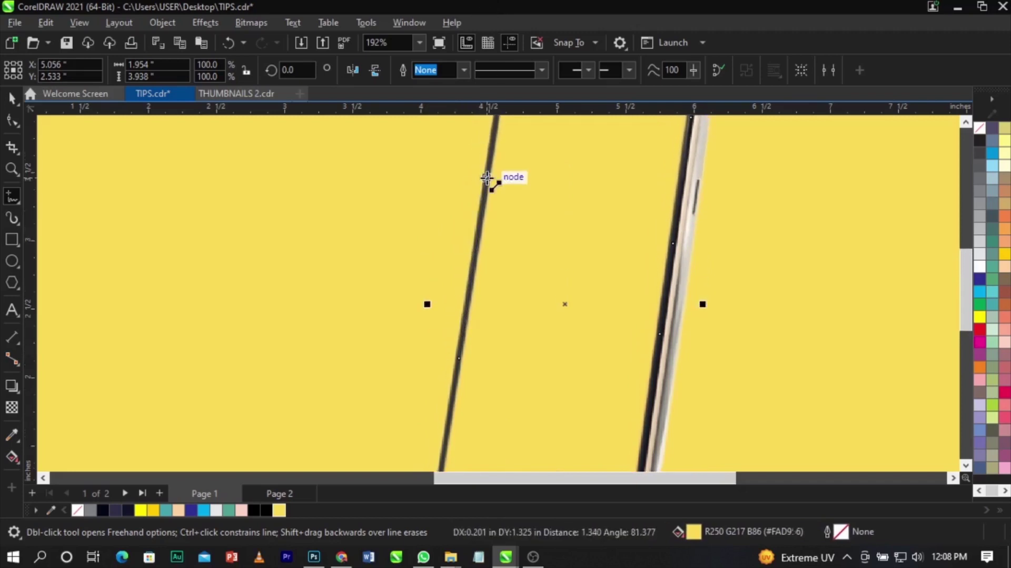
{"action": "left_click", "coordinate": [487, 178]}
{"action": "scroll", "coordinate": [487, 182], "scroll_direction": "up", "scroll_amount": 3}
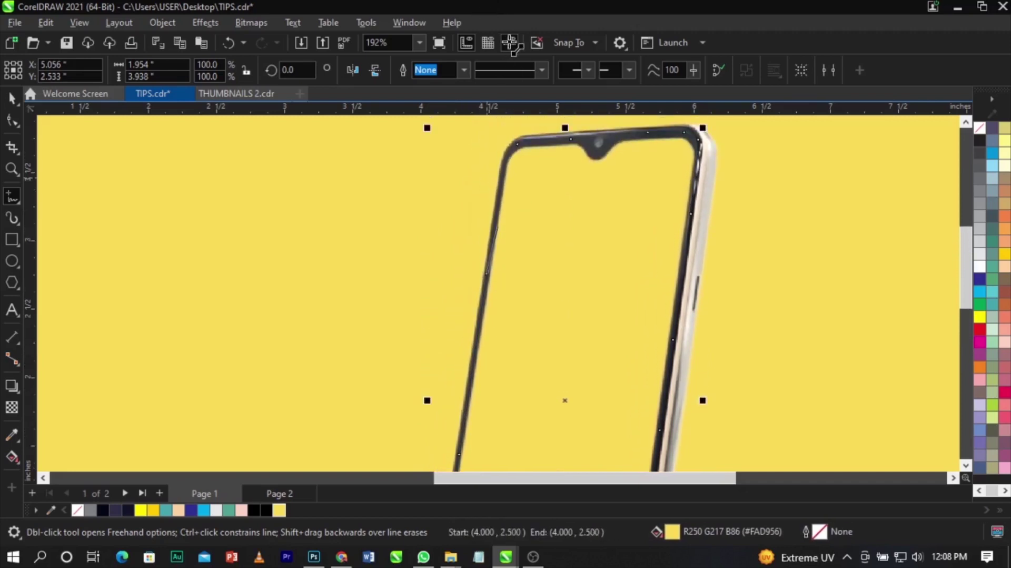
{"action": "left_click", "coordinate": [502, 205]}
{"action": "left_click", "coordinate": [506, 179]}
{"action": "left_click", "coordinate": [516, 172]}
- Fill the closed screen outline with 60% Black
{"action": "scroll", "coordinate": [560, 185], "scroll_direction": "down", "scroll_amount": 3}
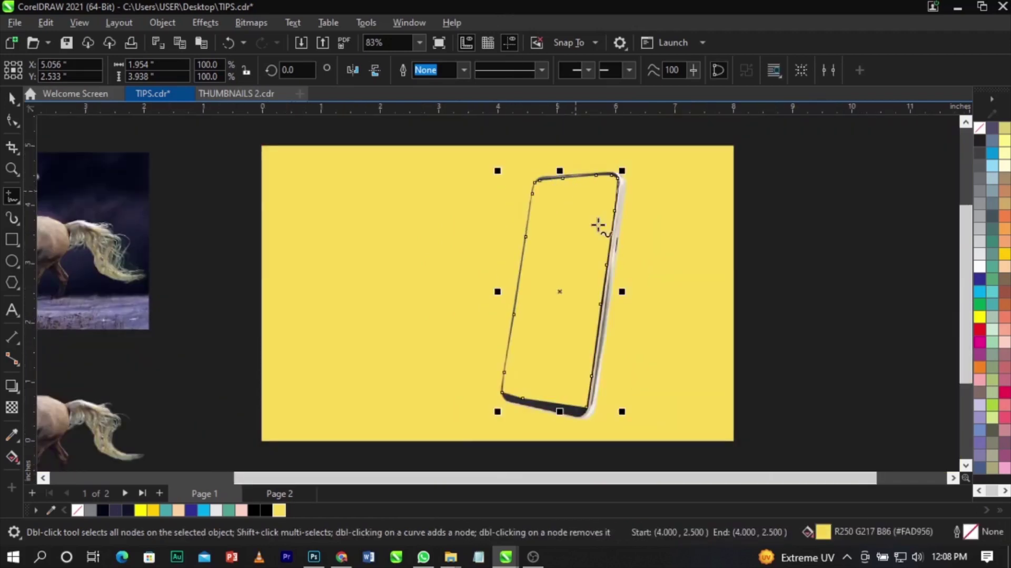
{"action": "key", "text": "space"}
{"action": "left_click", "coordinate": [980, 190]}
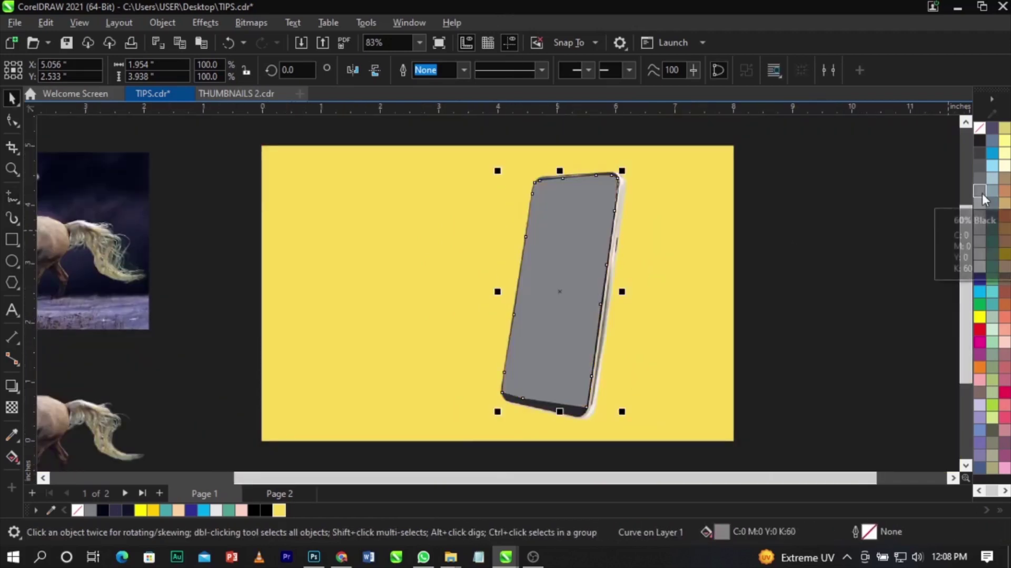
- Move the grey screen shape aside off the phone and undo the move
{"action": "left_click_drag", "start_coordinate": [589, 297], "coordinate": [665, 304]}
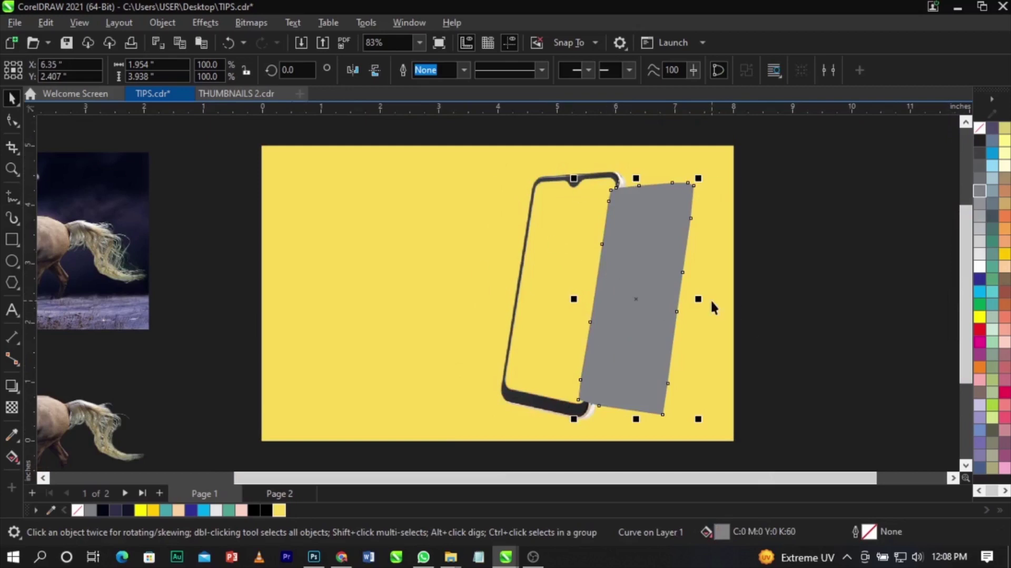
{"action": "key", "text": "ctrl+z"}
{"action": "left_click", "coordinate": [824, 305]}
{"action": "scroll", "coordinate": [824, 304], "scroll_direction": "down", "scroll_amount": 2}
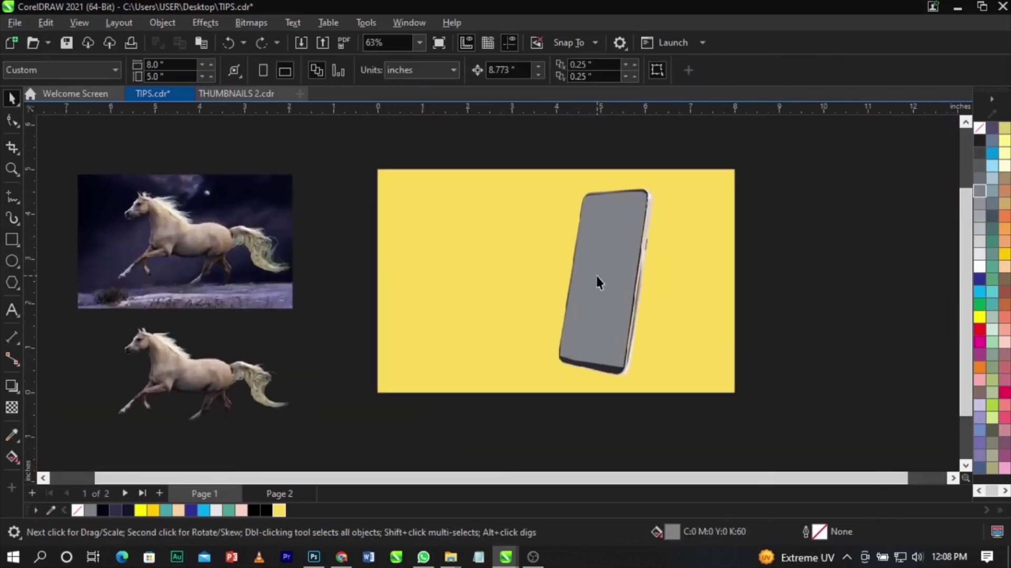
- Examine how the grey screen shape's edges fit within the phone's bezels, especially at the top corners
{"action": "left_click", "coordinate": [577, 274]}
{"action": "scroll", "coordinate": [612, 193], "scroll_direction": "up", "scroll_amount": 5}
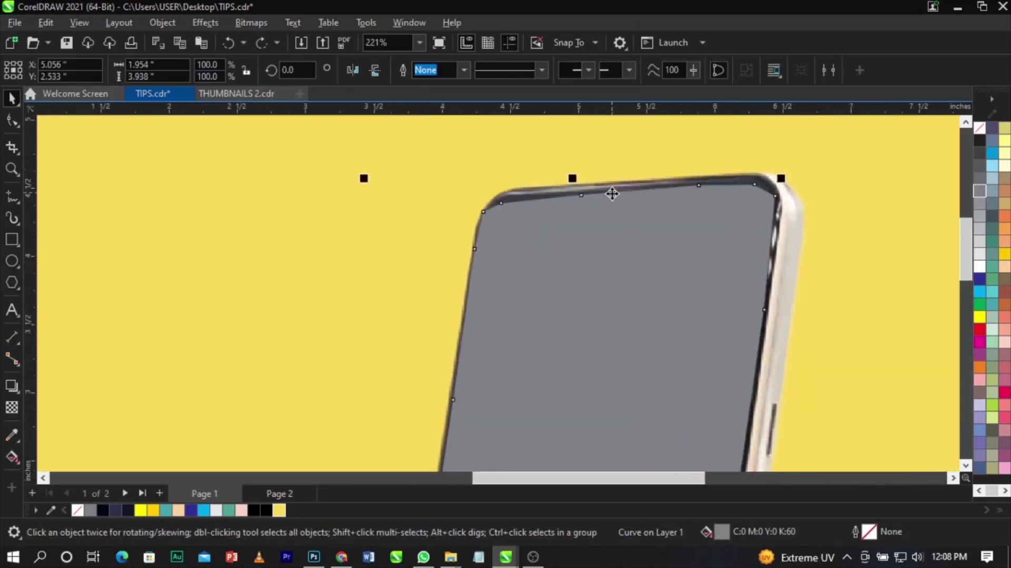
{"action": "scroll", "coordinate": [612, 194], "scroll_direction": "up", "scroll_amount": 2}
{"action": "scroll", "coordinate": [711, 174], "scroll_direction": "down", "scroll_amount": 7}
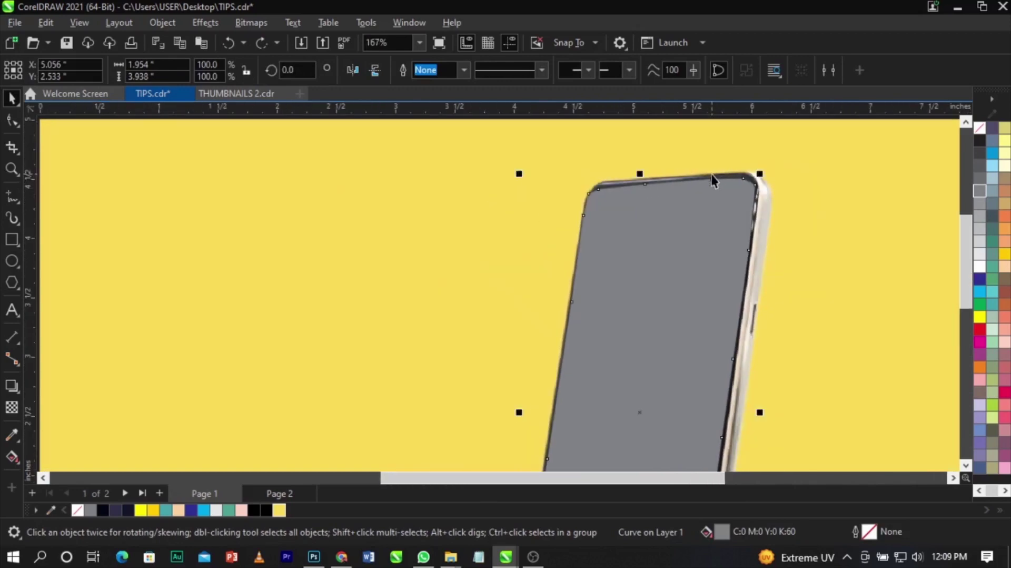
{"action": "scroll", "coordinate": [712, 174], "scroll_direction": "up", "scroll_amount": 4}
{"action": "scroll", "coordinate": [712, 218], "scroll_direction": "down", "scroll_amount": 2}
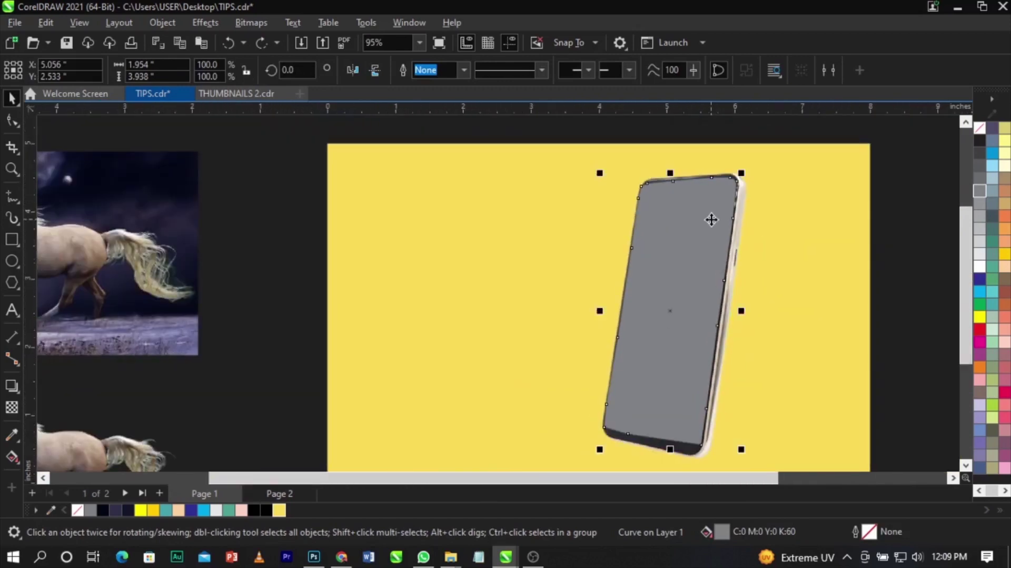
- Try bringing the phone frame in front of the grey screen shape, and undo the order change
{"action": "left_click", "coordinate": [735, 259]}
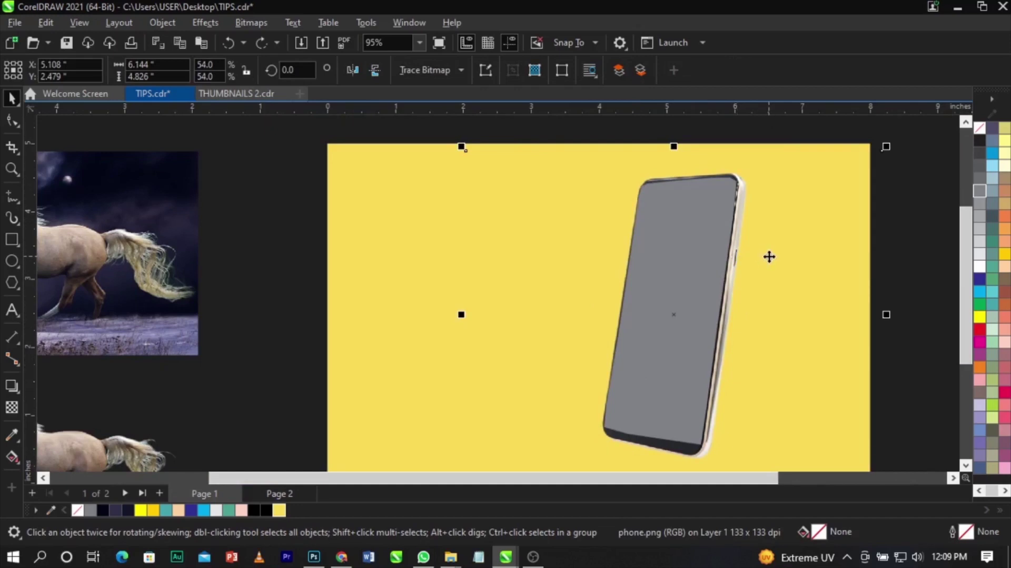
{"action": "key", "text": "shift+Page_Up"}
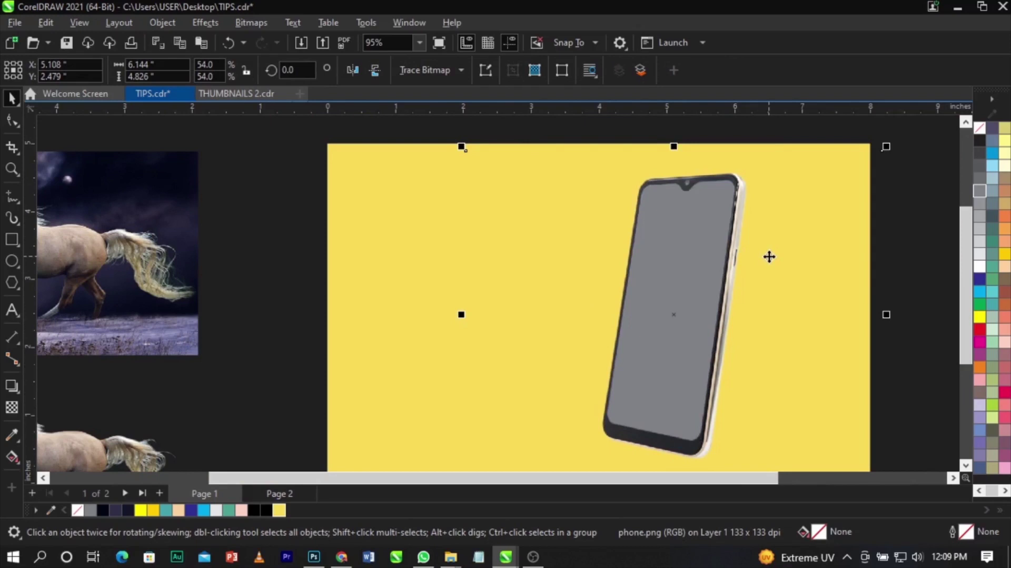
{"action": "scroll", "coordinate": [706, 212], "scroll_direction": "up", "scroll_amount": 2}
{"action": "scroll", "coordinate": [705, 212], "scroll_direction": "down", "scroll_amount": 1}
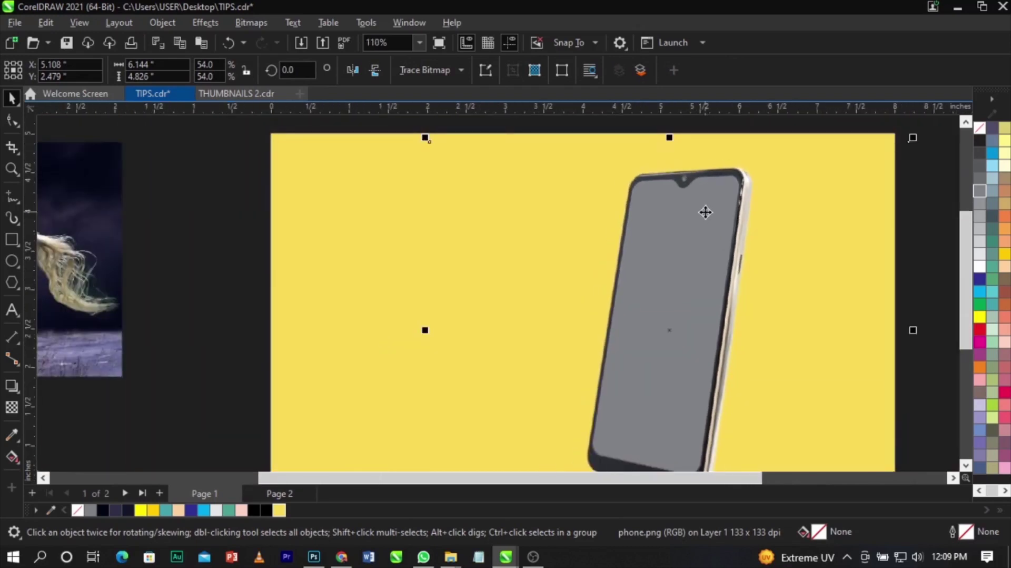
{"action": "scroll", "coordinate": [705, 211], "scroll_direction": "down", "scroll_amount": 3}
{"action": "key", "text": "ctrl+z"}
{"action": "left_click", "coordinate": [879, 248]}
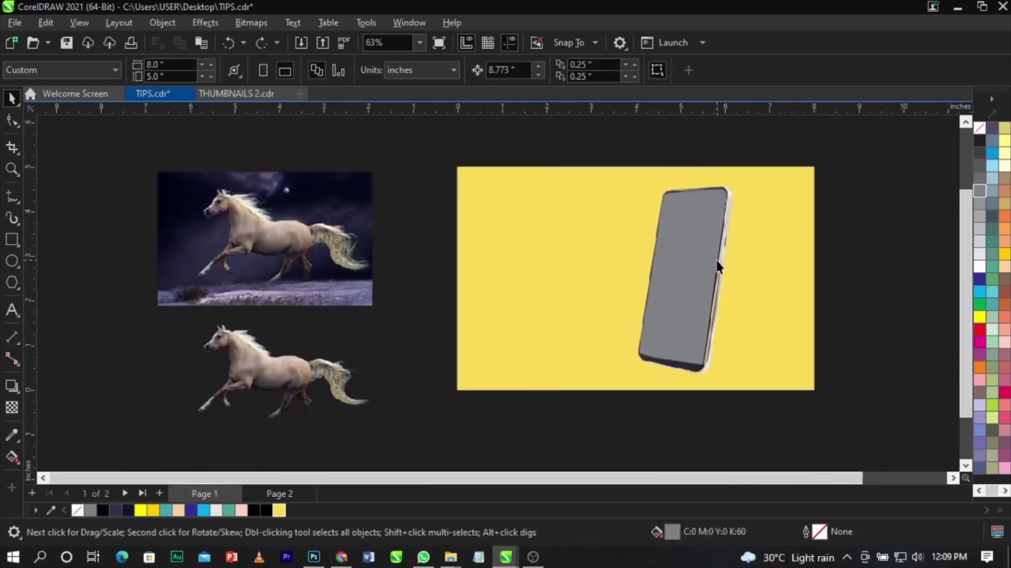
{"action": "left_click", "coordinate": [702, 237]}
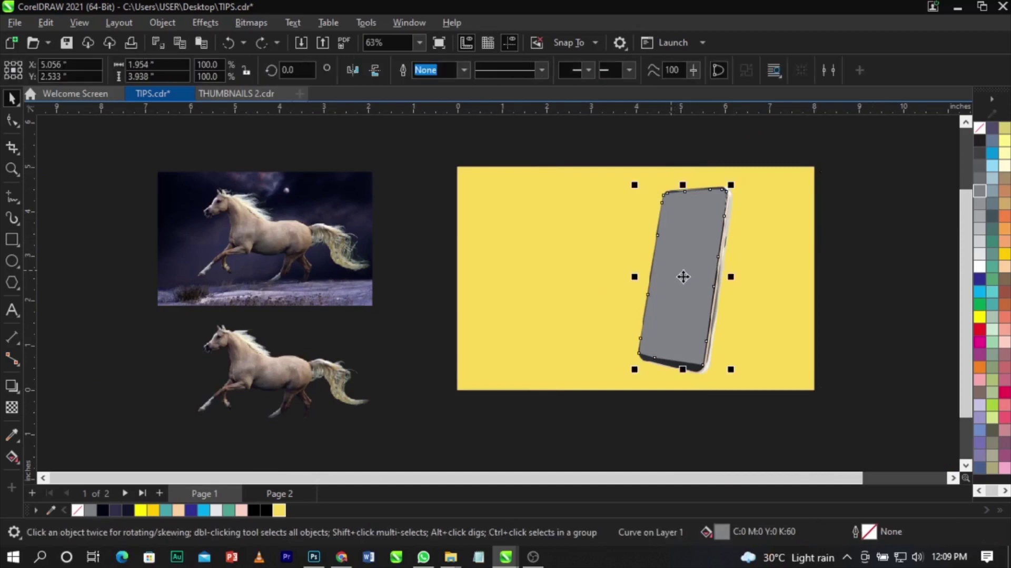
{"action": "left_click", "coordinate": [798, 262]}
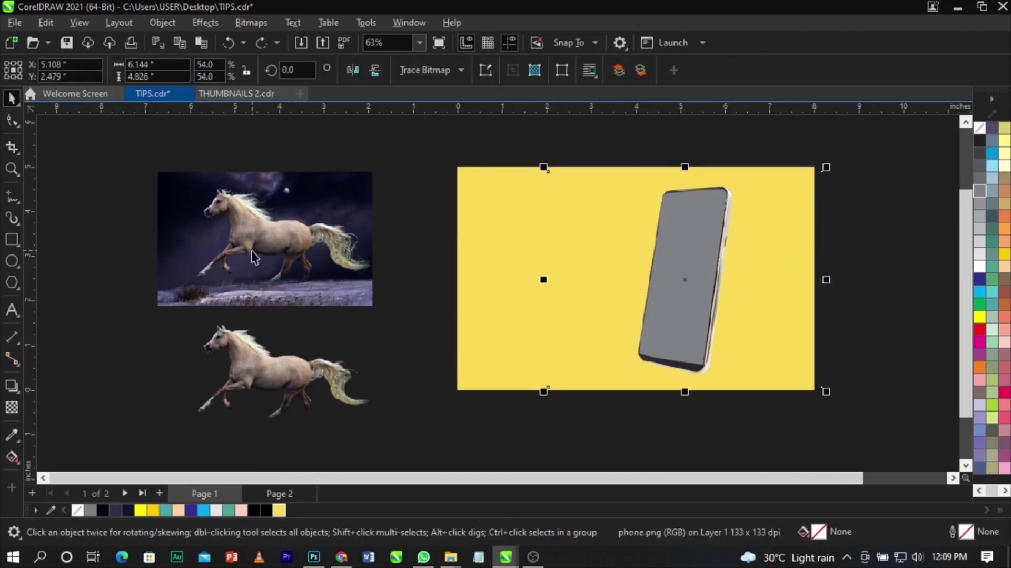
{"action": "left_click", "coordinate": [256, 388]}
{"action": "left_click", "coordinate": [100, 155]}
- Align the horse cutout and photo by their horizontal centers, and shift the cutout slightly off the horse in the photo
{"action": "left_click_drag", "start_coordinate": [93, 144], "coordinate": [370, 467]}
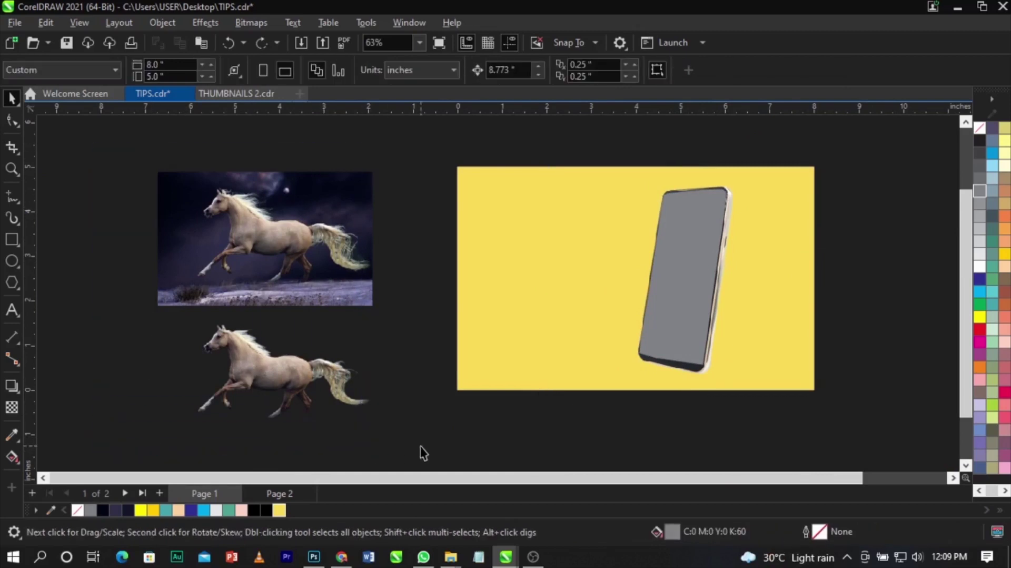
{"action": "key", "text": "e"}
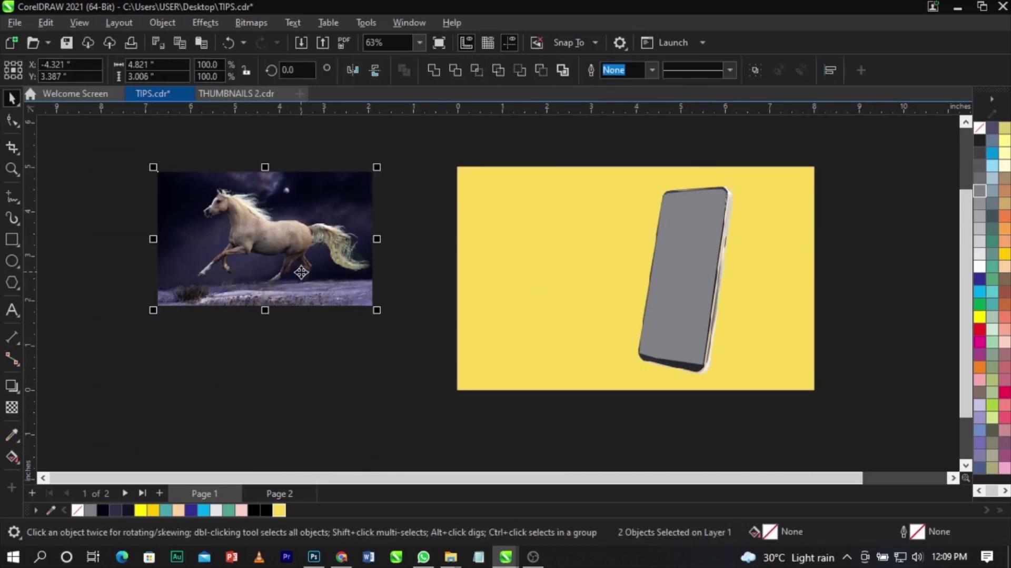
{"action": "mouse_move", "coordinate": [298, 237]}
{"action": "left_mouse_down"}
{"action": "mouse_move", "coordinate": [278, 395]}
{"action": "mouse_move", "coordinate": [299, 249]}
{"action": "left_mouse_up"}
- Align the horse cutout and the photo by both their vertical and horizontal centers so the horses overlap exactly
{"action": "left_click", "coordinate": [235, 378]}
{"action": "left_click_drag", "start_coordinate": [101, 368], "coordinate": [421, 141]}
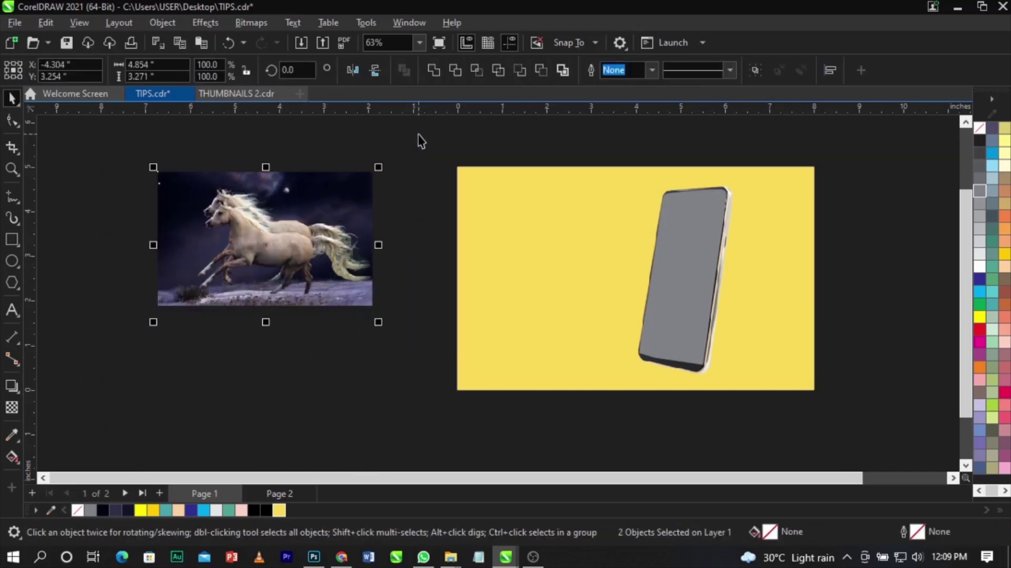
{"action": "key", "text": "c"}
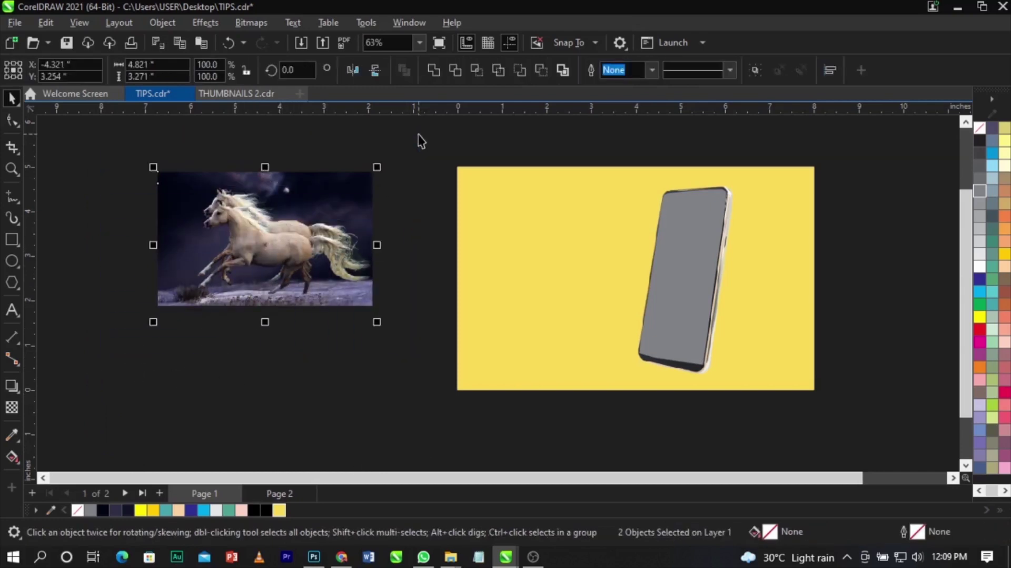
{"action": "key", "text": "e"}
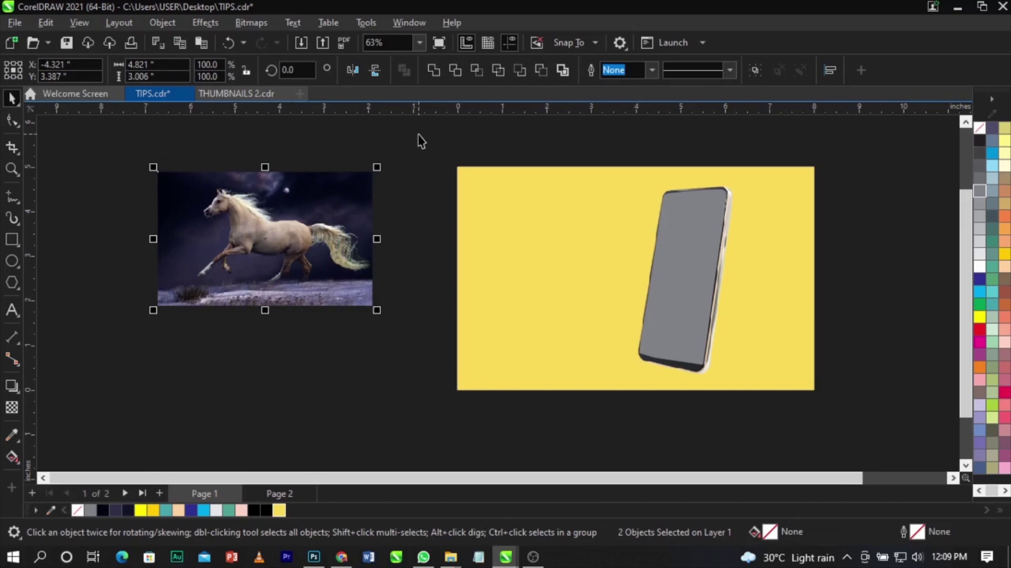
- Move the aligned horse cutout and photo together onto the page and PowerClip both inside the grey phone-screen shape
{"action": "left_click", "coordinate": [421, 142]}
{"action": "left_click_drag", "start_coordinate": [419, 139], "coordinate": [142, 388]}
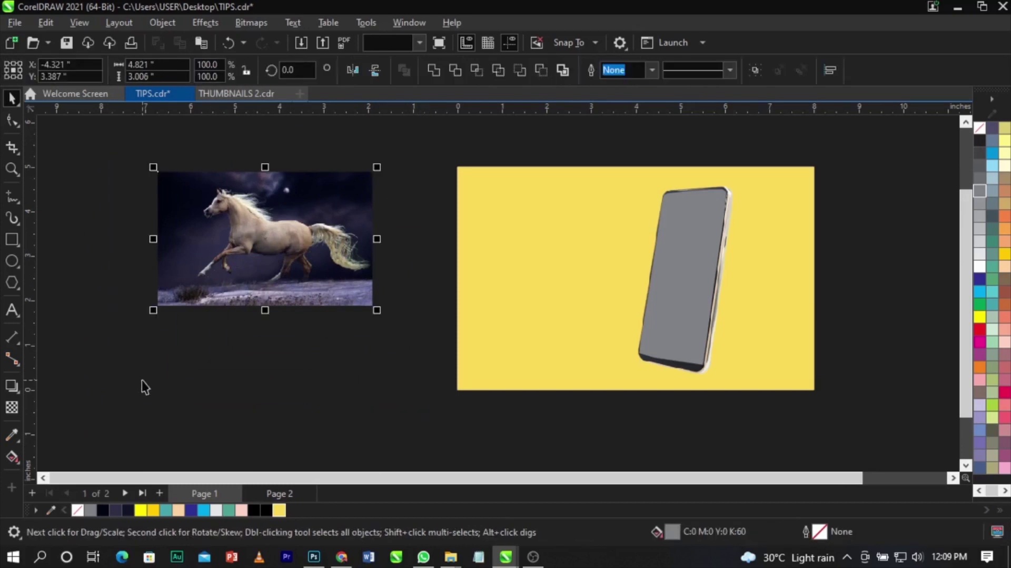
{"action": "left_click_drag", "start_coordinate": [207, 246], "coordinate": [446, 282]}
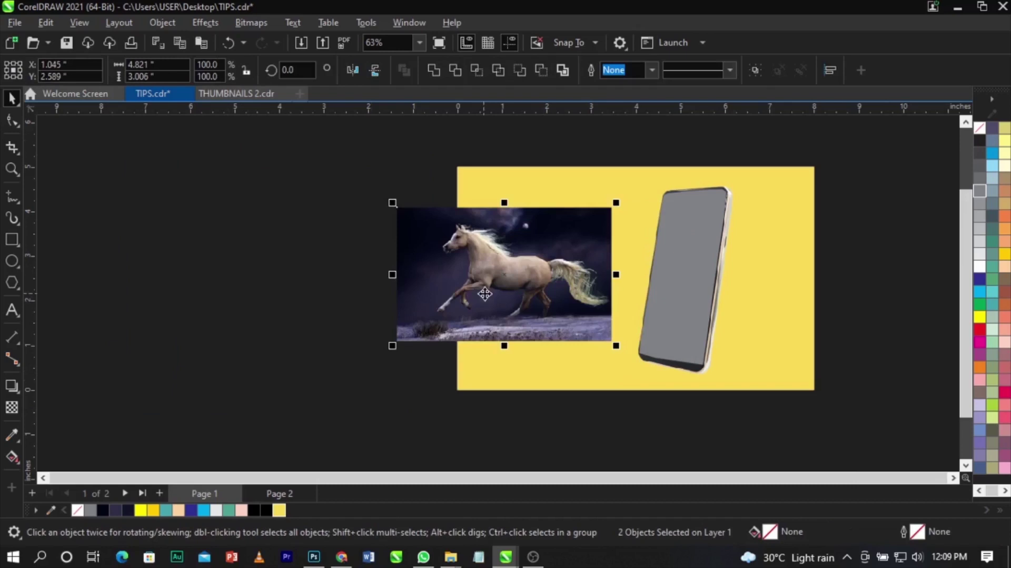
{"action": "right_click", "coordinate": [523, 287]}
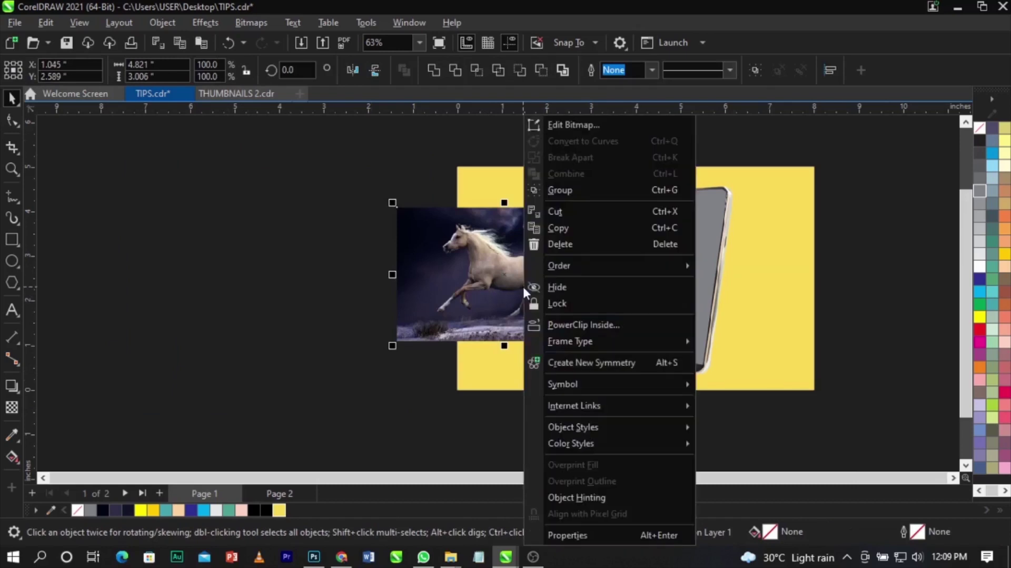
{"action": "left_click", "coordinate": [553, 324]}
{"action": "left_click", "coordinate": [704, 276]}
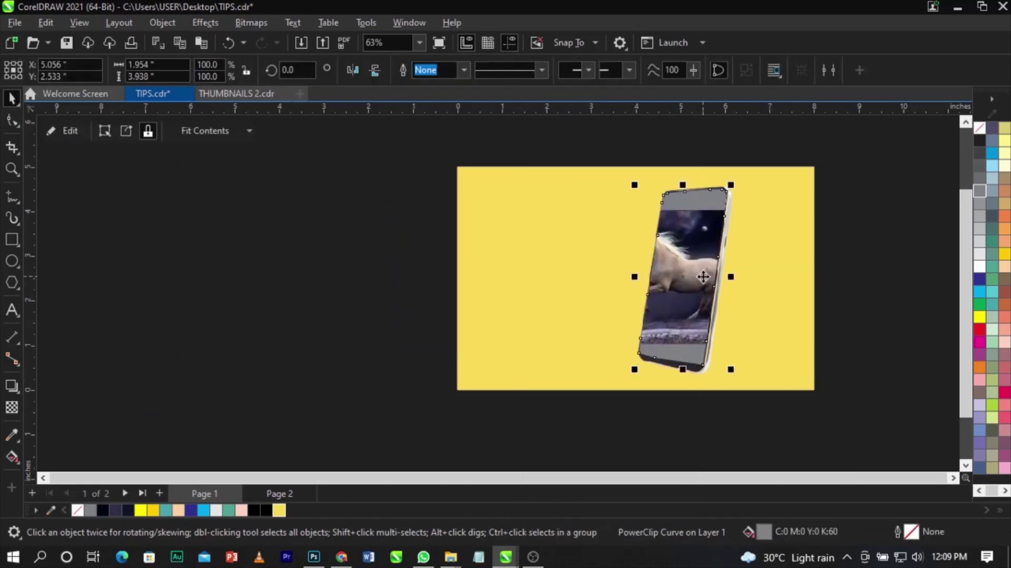
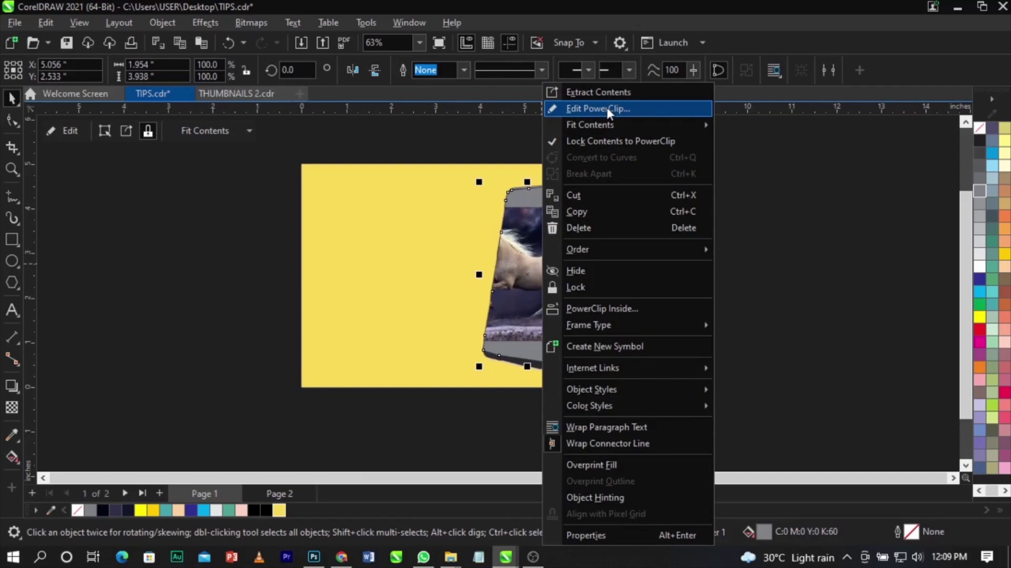
- Edit the PowerClip contents, enlarge the horse cutout and photo together to about 6.9 by 4.3 in to fill the phone screen, and finish editing
{"action": "left_click", "coordinate": [607, 109]}
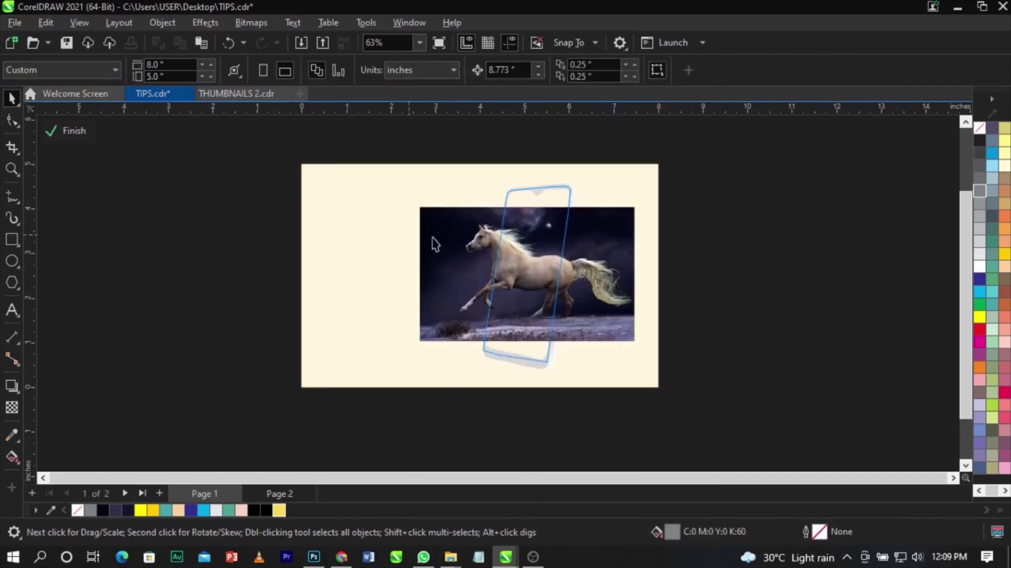
{"action": "left_click_drag", "start_coordinate": [788, 164], "coordinate": [356, 392]}
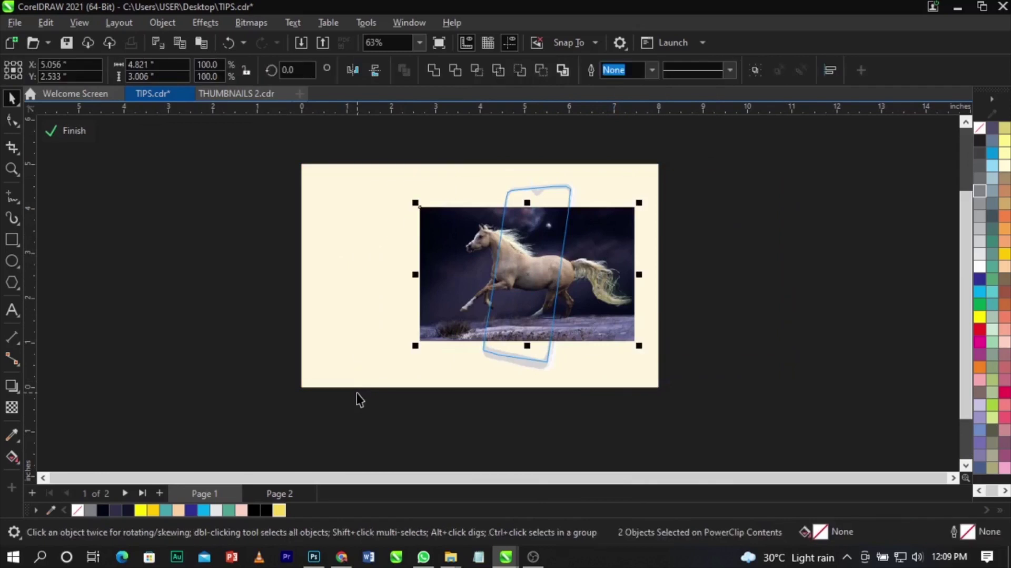
{"action": "mouse_move", "coordinate": [639, 346]}
{"action": "left_mouse_down"}
{"action": "mouse_move", "coordinate": [690, 374]}
{"action": "mouse_move", "coordinate": [617, 348]}
{"action": "mouse_move", "coordinate": [624, 343]}
{"action": "left_mouse_up"}
{"action": "left_click", "coordinate": [624, 343]}
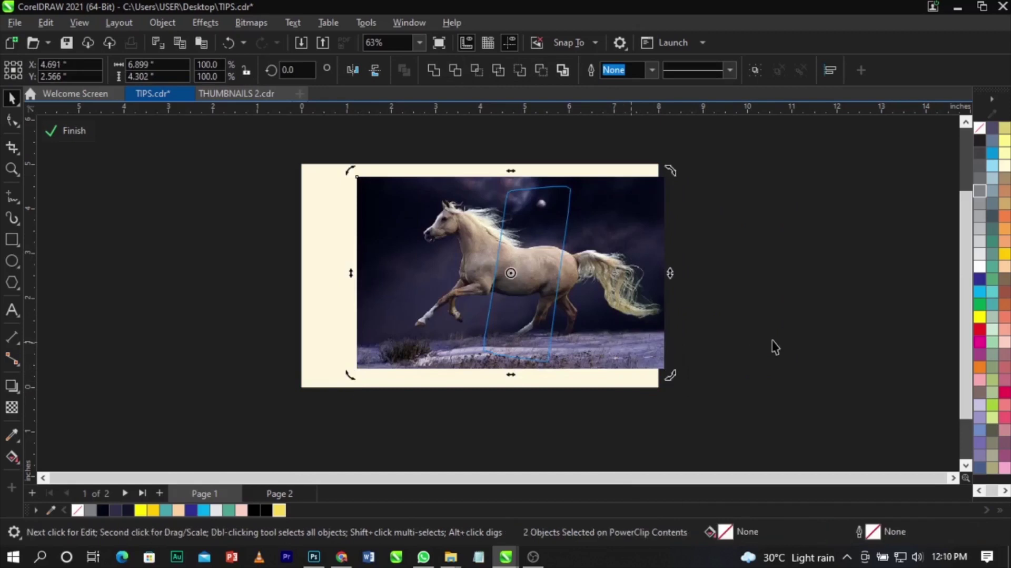
{"action": "left_click", "coordinate": [774, 347]}
{"action": "left_click", "coordinate": [880, 318]}
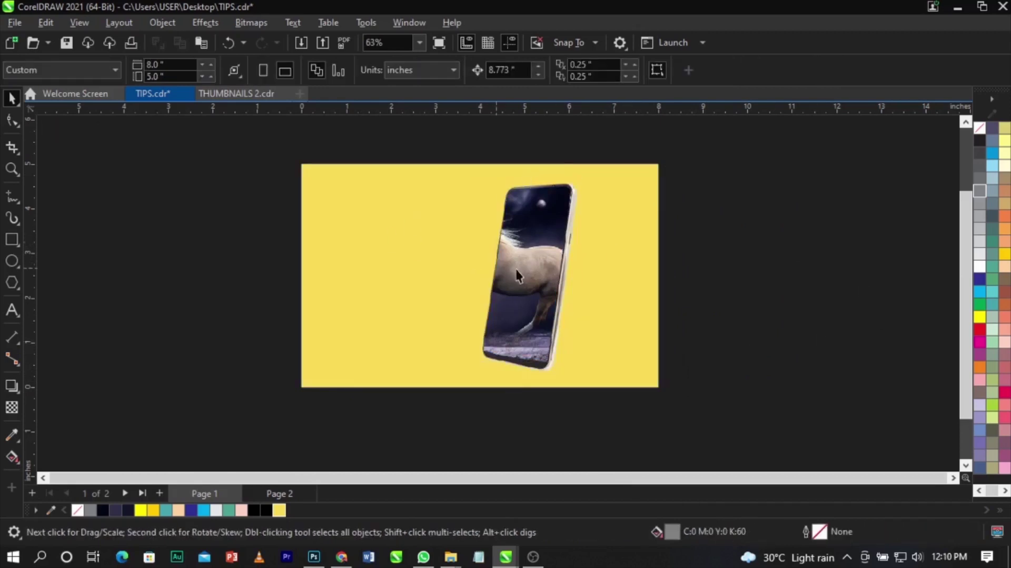
- Reopen the phone screen's PowerClip contents for editing
{"action": "double_click", "coordinate": [536, 290]}
{"action": "key", "text": "space"}
{"action": "left_click", "coordinate": [444, 255]}
{"action": "left_click", "coordinate": [517, 261]}
{"action": "right_click", "coordinate": [517, 261]}
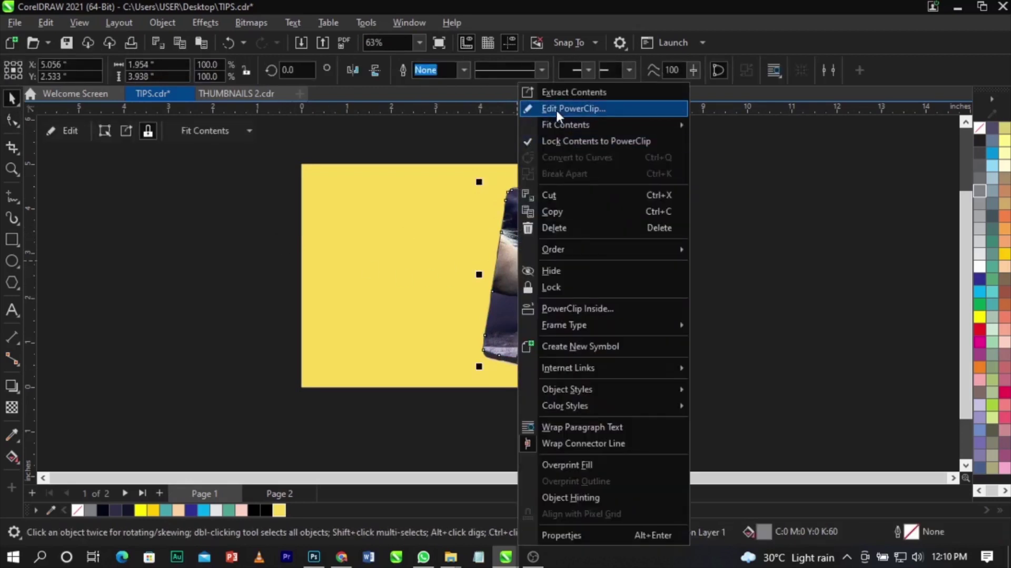
{"action": "left_click", "coordinate": [555, 108]}
- Try moving the horse cutout off the photo inside the PowerClip, and undo the moves
{"action": "left_click_drag", "start_coordinate": [546, 280], "coordinate": [774, 284]}
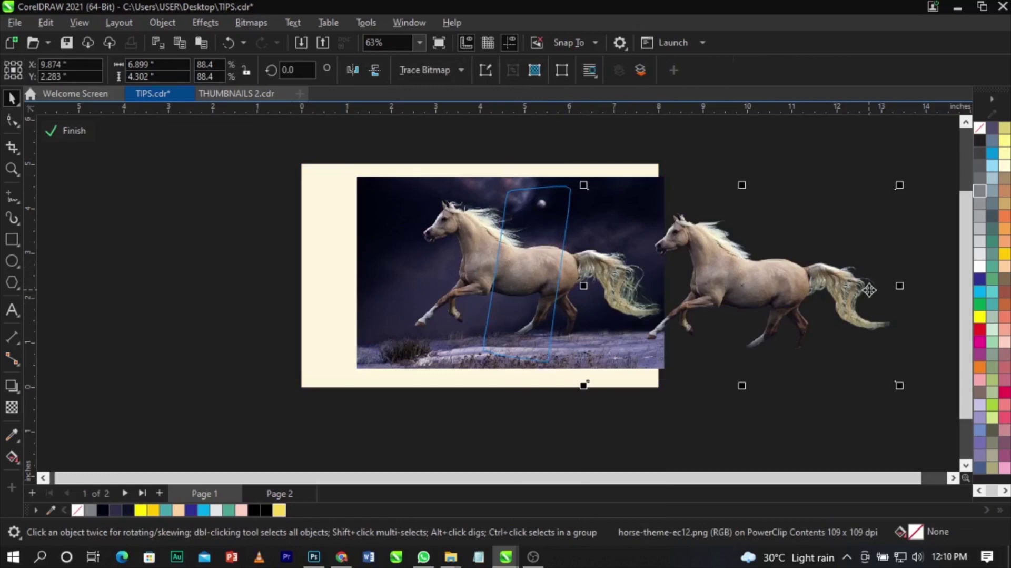
{"action": "key", "text": "ctrl+z"}
{"action": "key", "text": "ctrl+z"}
{"action": "key", "text": "ctrl+shift+z"}
{"action": "key", "text": "ctrl+z"}
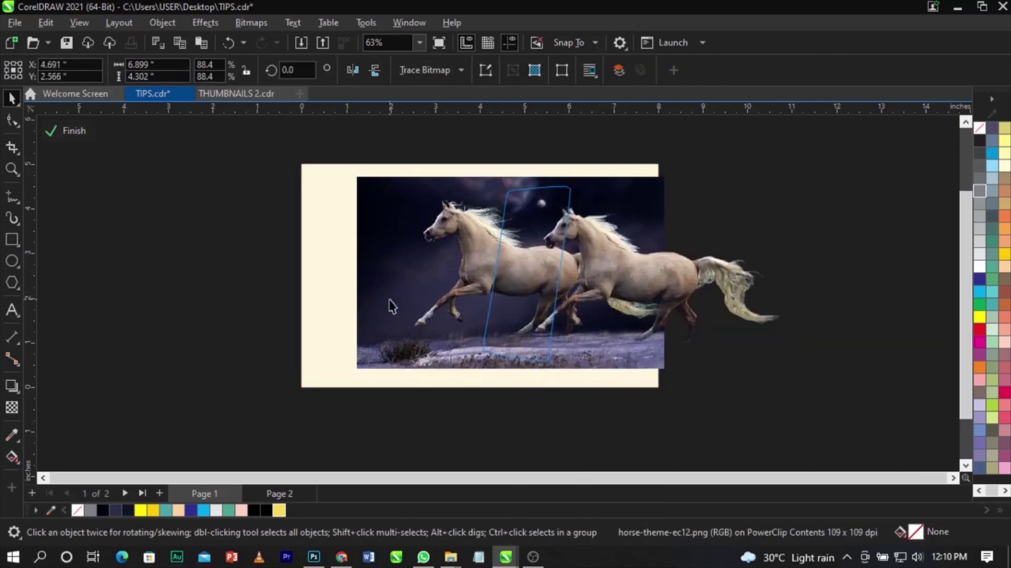
{"action": "left_click", "coordinate": [520, 277]}
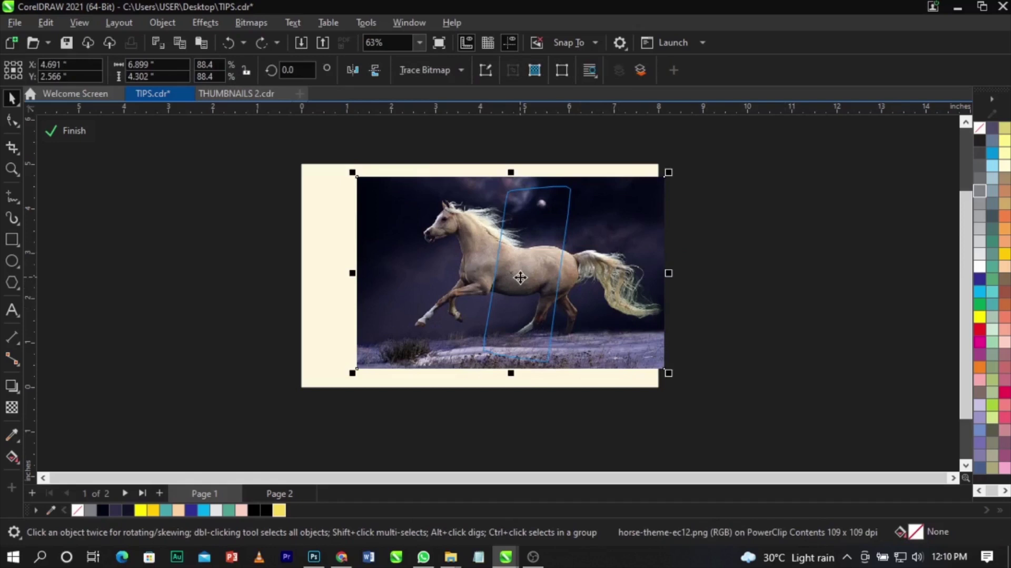
{"action": "left_click_drag", "start_coordinate": [521, 278], "coordinate": [808, 303]}
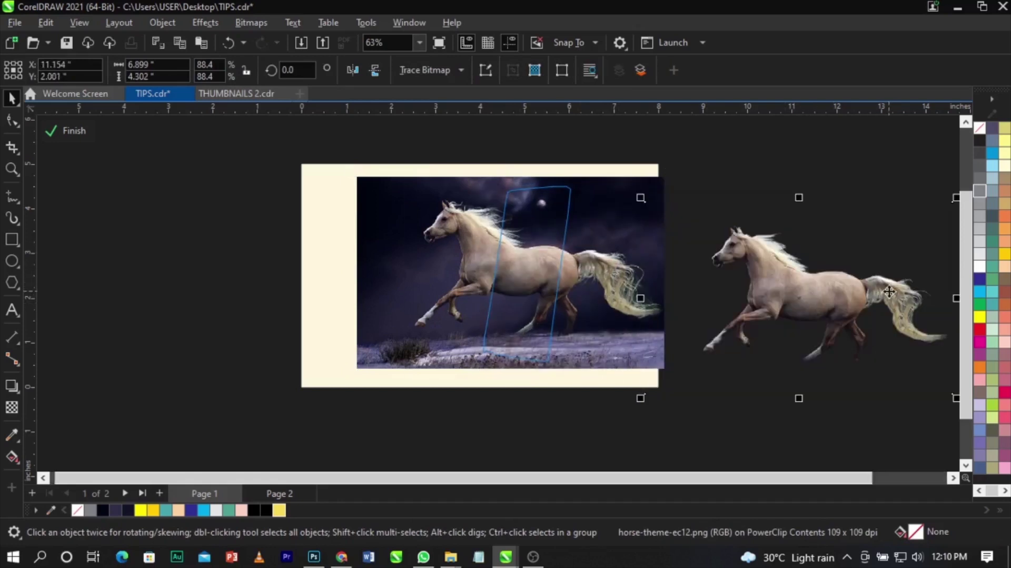
{"action": "key", "text": "ctrl+z"}
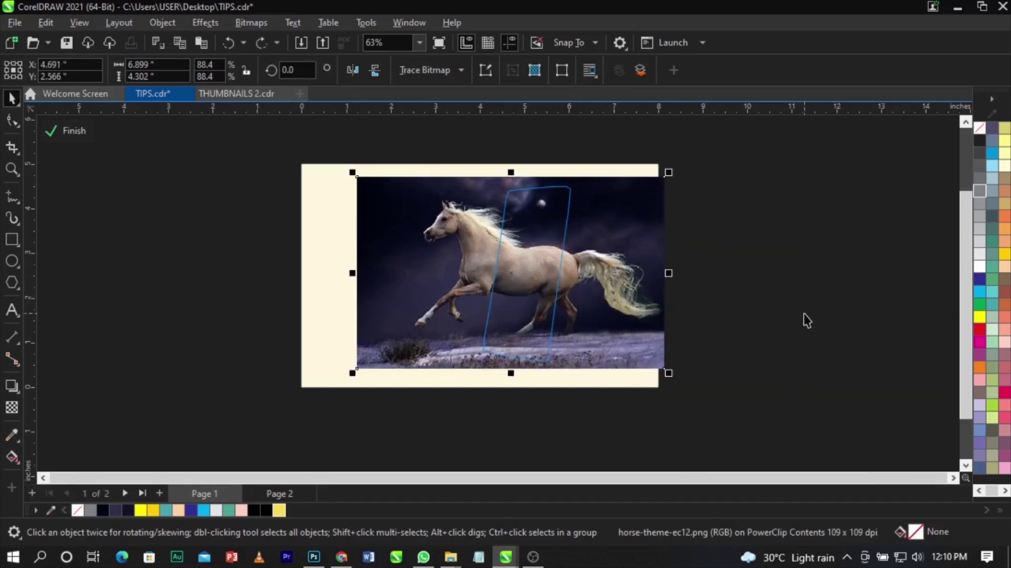
- Finish editing the PowerClip and paste a copy of the horse cutout over the phone, matching the position of the clipped horse
{"action": "key", "text": "Escape"}
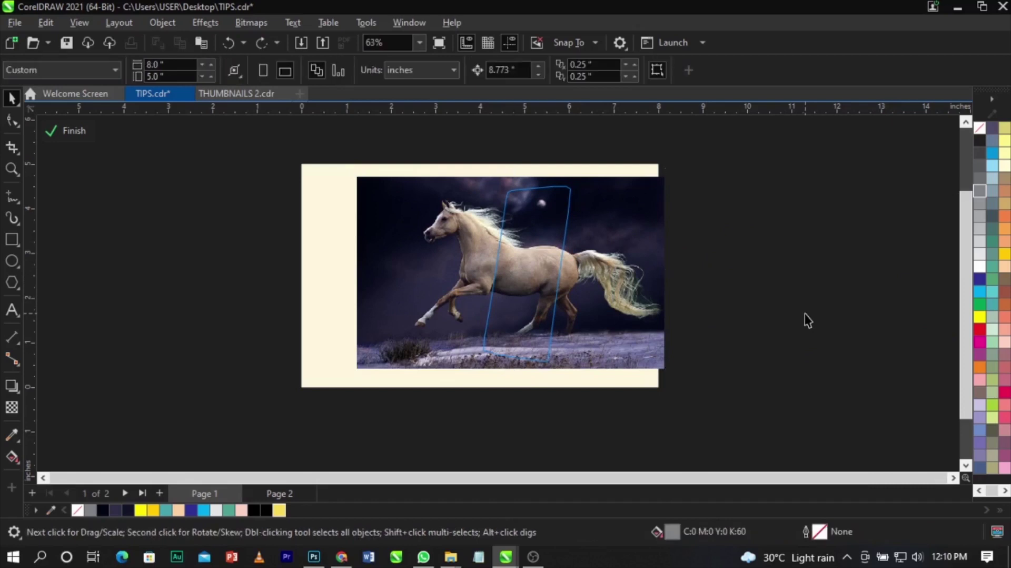
{"action": "left_click", "coordinate": [69, 131]}
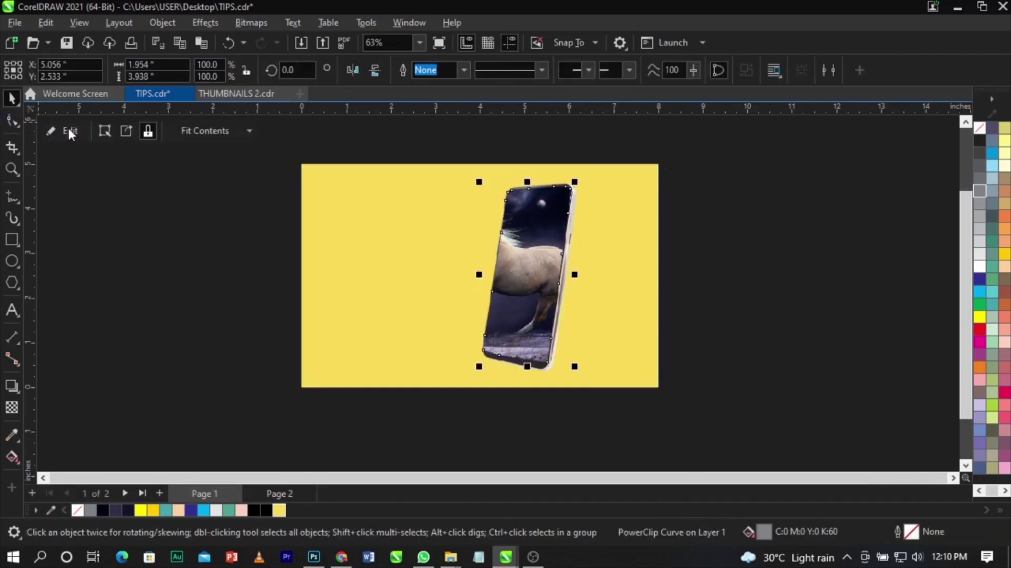
{"action": "key", "text": "ctrl+z"}
{"action": "left_click", "coordinate": [756, 287]}
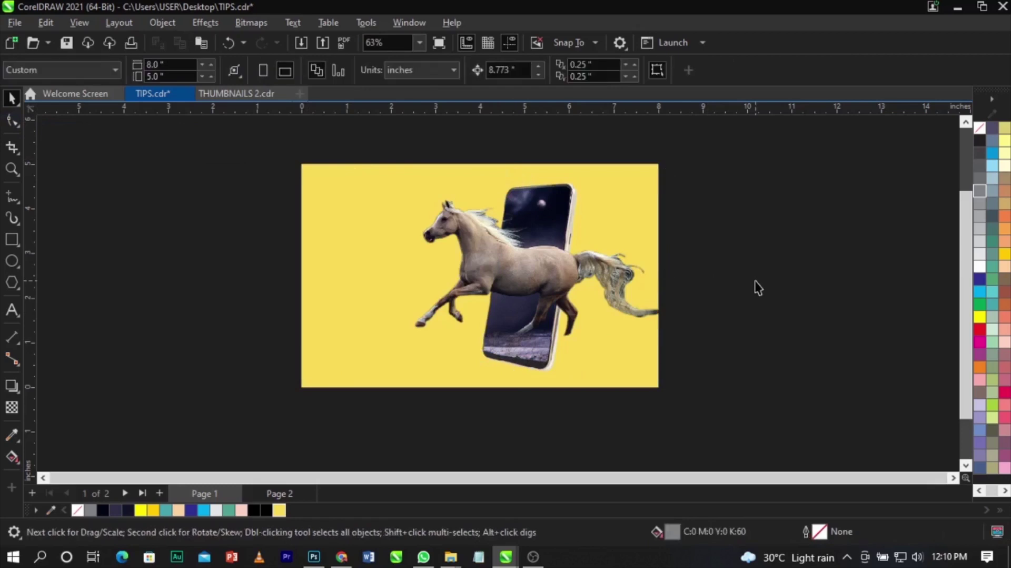
- Reshape the pasted cutout by moving its two outer nodes near the tail inward onto the phone screen, hiding the tail and hindquarters outside the phone
{"action": "left_click", "coordinate": [500, 278]}
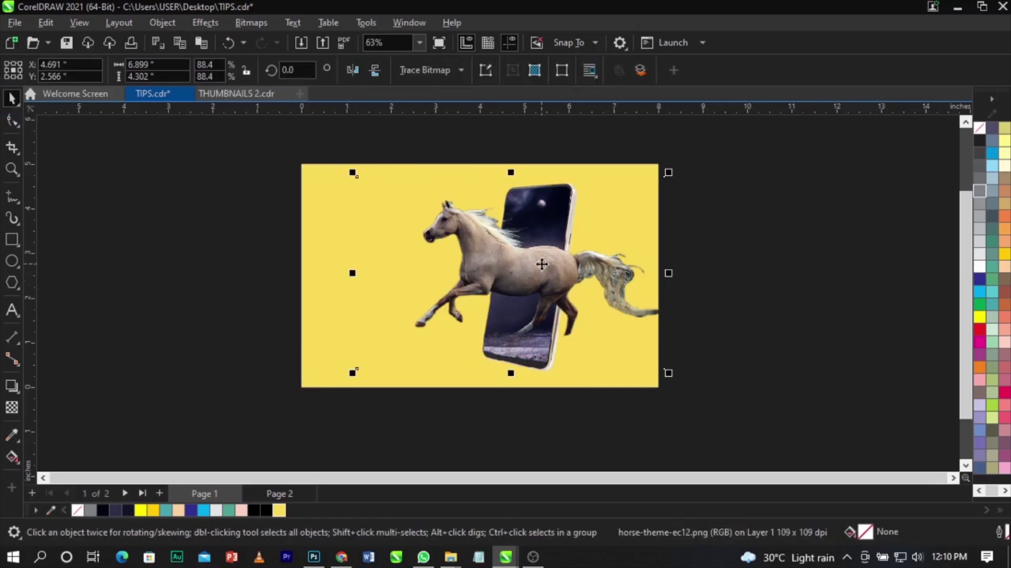
{"action": "left_click", "coordinate": [8, 127]}
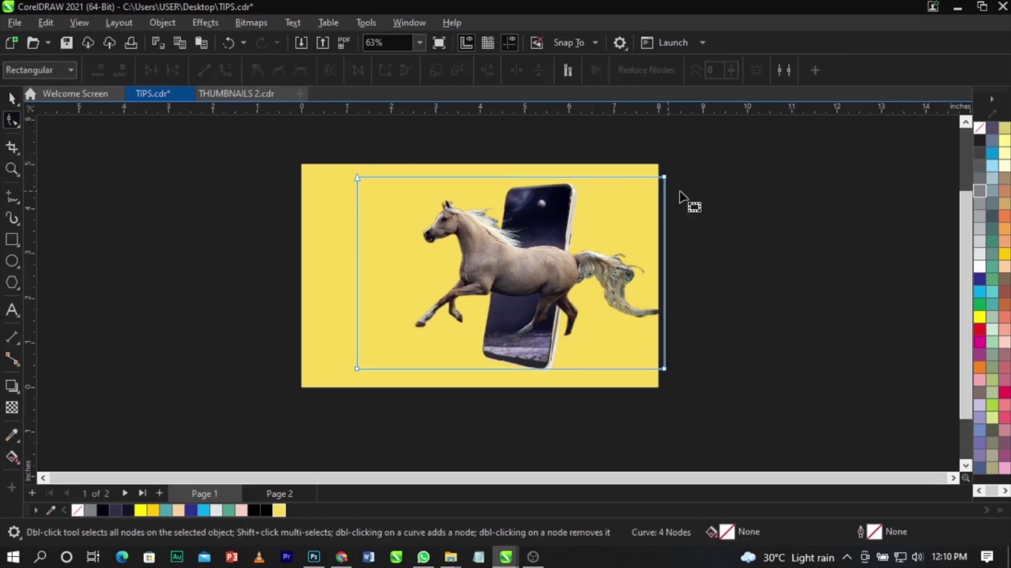
{"action": "left_click_drag", "start_coordinate": [665, 177], "coordinate": [543, 197]}
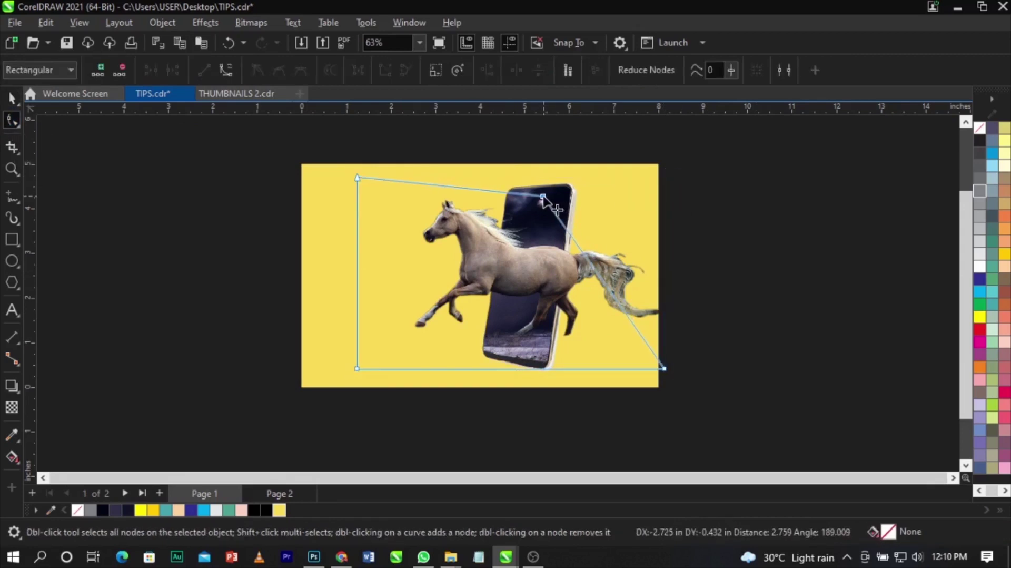
{"action": "left_click_drag", "start_coordinate": [664, 368], "coordinate": [531, 349]}
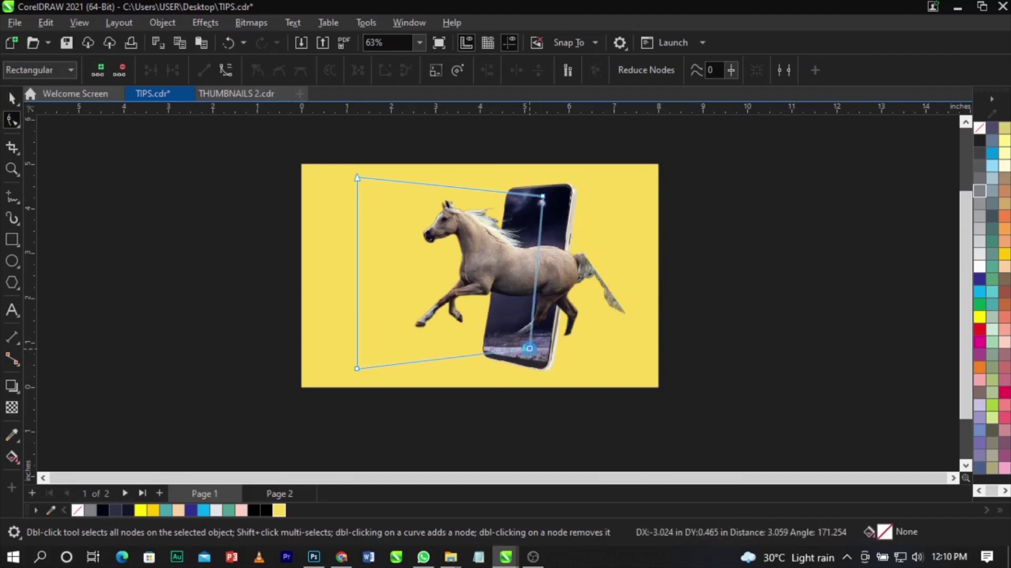
{"action": "key", "text": "space"}
{"action": "left_click", "coordinate": [767, 298]}
- Move the phone and horse together slightly toward the page's right edge, and inspect the finished pop-out composition up close
{"action": "left_click_drag", "start_coordinate": [705, 151], "coordinate": [403, 397]}
{"action": "left_click_drag", "start_coordinate": [500, 349], "coordinate": [539, 353]}
{"action": "left_click", "coordinate": [767, 344]}
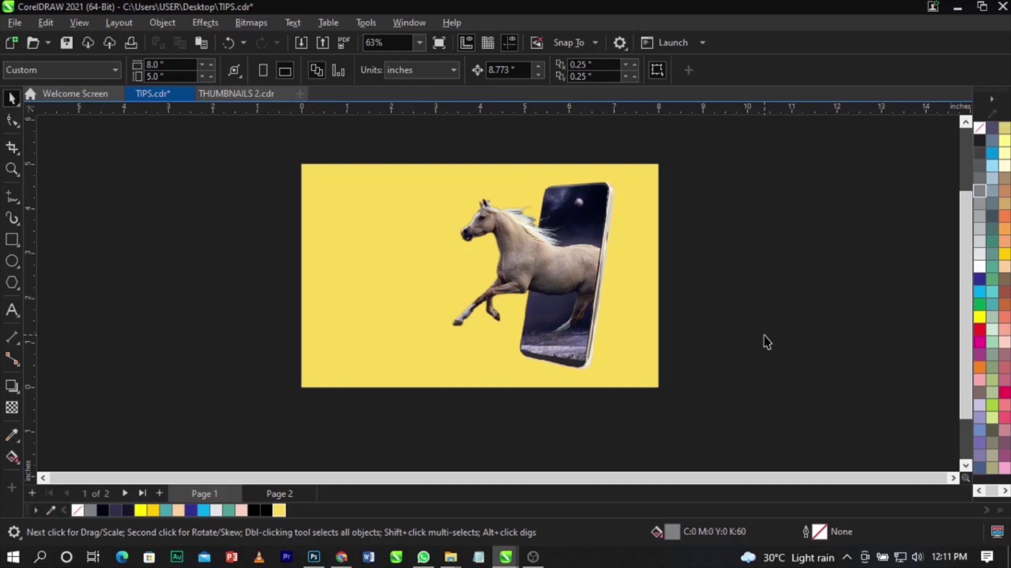
{"action": "scroll", "coordinate": [630, 298], "scroll_direction": "up", "scroll_amount": 3}
{"action": "scroll", "coordinate": [538, 261], "scroll_direction": "down", "scroll_amount": 2}
{"action": "scroll", "coordinate": [605, 264], "scroll_direction": "up", "scroll_amount": 2}
{"action": "scroll", "coordinate": [484, 221], "scroll_direction": "down", "scroll_amount": 2}
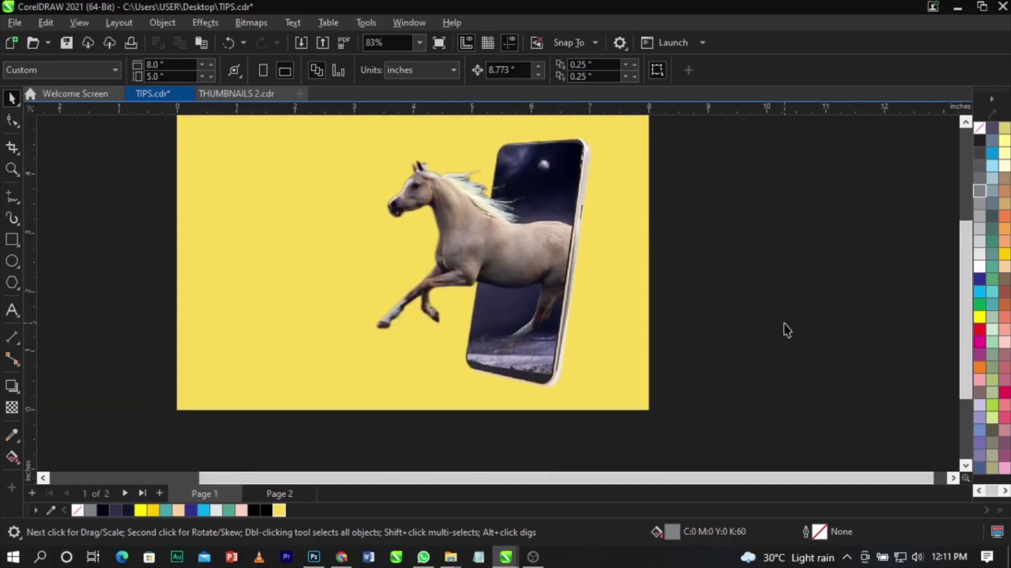
{"action": "scroll", "coordinate": [787, 330], "scroll_direction": "up", "scroll_amount": 1}
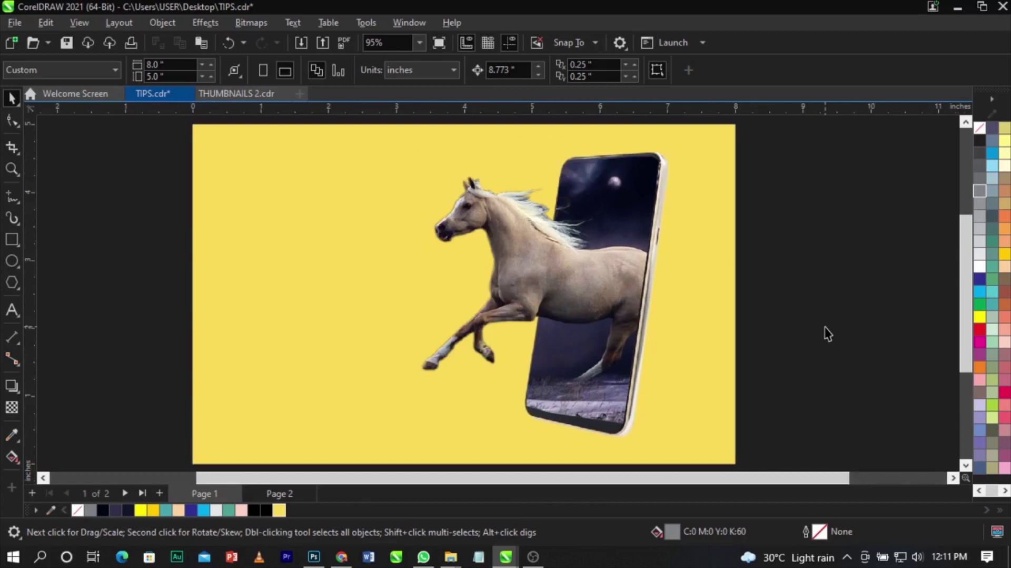
- Insert a new blank page directly after Page 1
{"action": "left_click", "coordinate": [160, 494]}
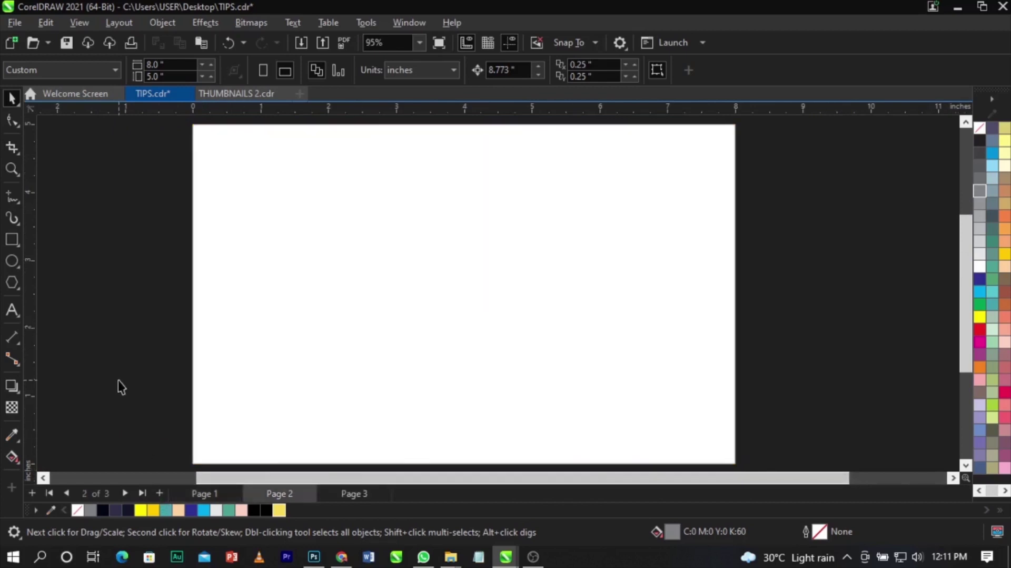
{"action": "scroll", "coordinate": [538, 311], "scroll_direction": "down", "scroll_amount": 3}
{"action": "scroll", "coordinate": [538, 308], "scroll_direction": "up", "scroll_amount": 2}
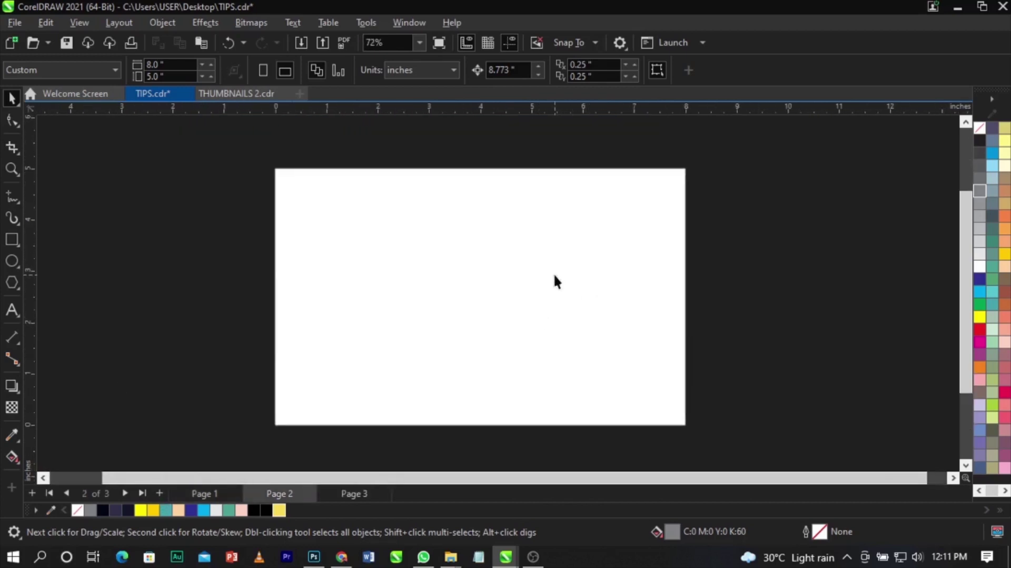
{"action": "right_click", "coordinate": [726, 289]}
{"action": "left_click", "coordinate": [770, 362]}
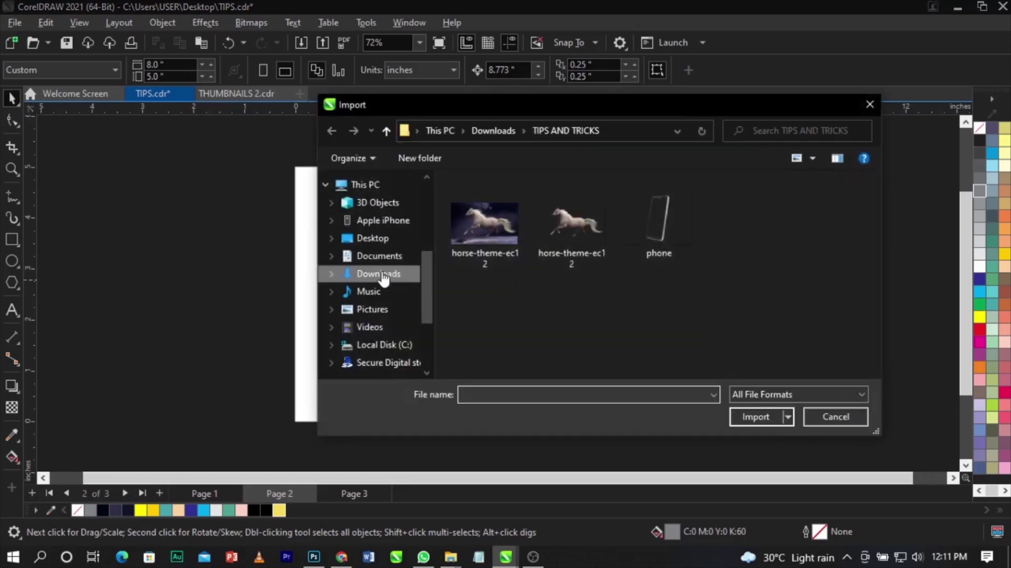
{"action": "left_click", "coordinate": [381, 275]}
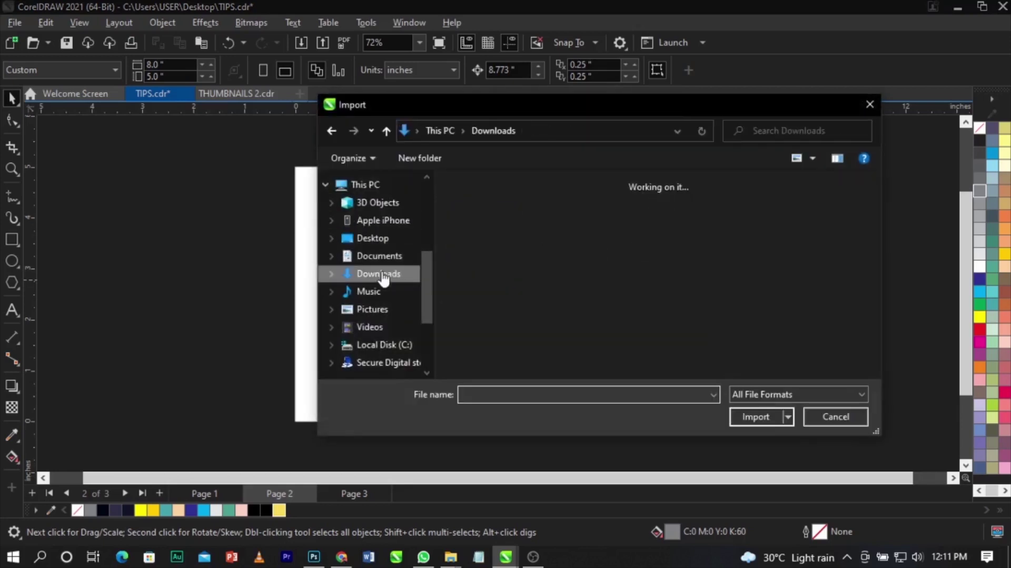
{"action": "left_click", "coordinate": [568, 242]}
{"action": "left_click", "coordinate": [483, 247], "text": "ctrl"}
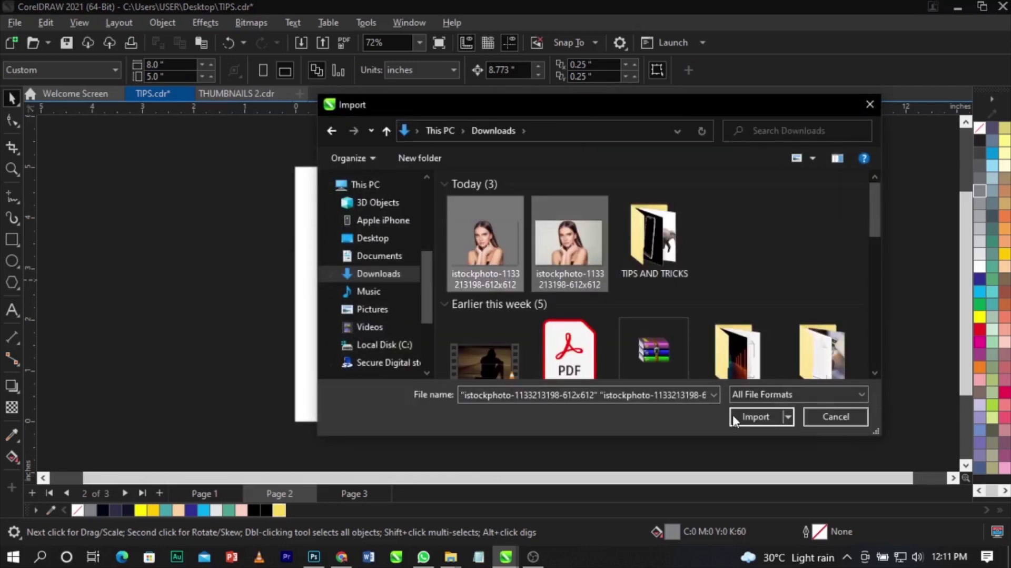
{"action": "left_click", "coordinate": [738, 418]}
{"action": "left_click_drag", "start_coordinate": [352, 224], "coordinate": [524, 367]}
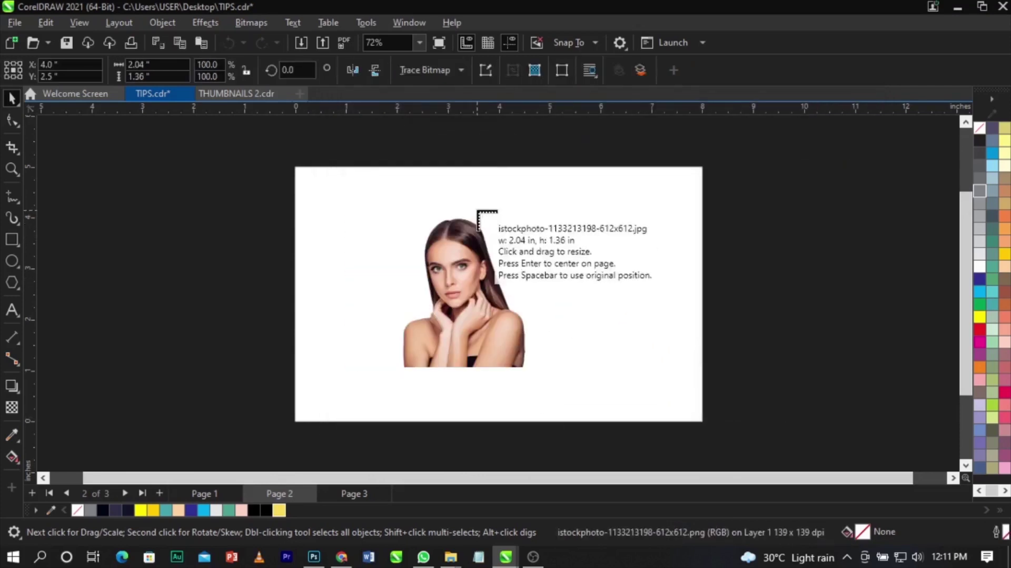
{"action": "left_click_drag", "start_coordinate": [473, 205], "coordinate": [693, 356]}
{"action": "left_click", "coordinate": [749, 349]}
- Move the portrait photo to the right of the portrait cutout so they no longer overlap
{"action": "left_click", "coordinate": [636, 318]}
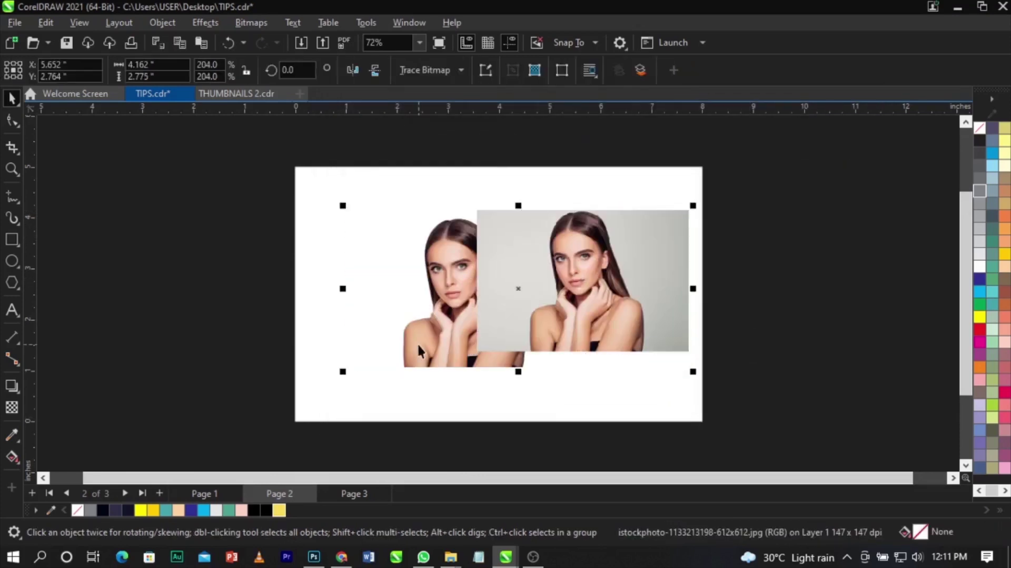
{"action": "left_click_drag", "start_coordinate": [636, 318], "coordinate": [636, 333]}
{"action": "left_click_drag", "start_coordinate": [567, 320], "coordinate": [634, 319]}
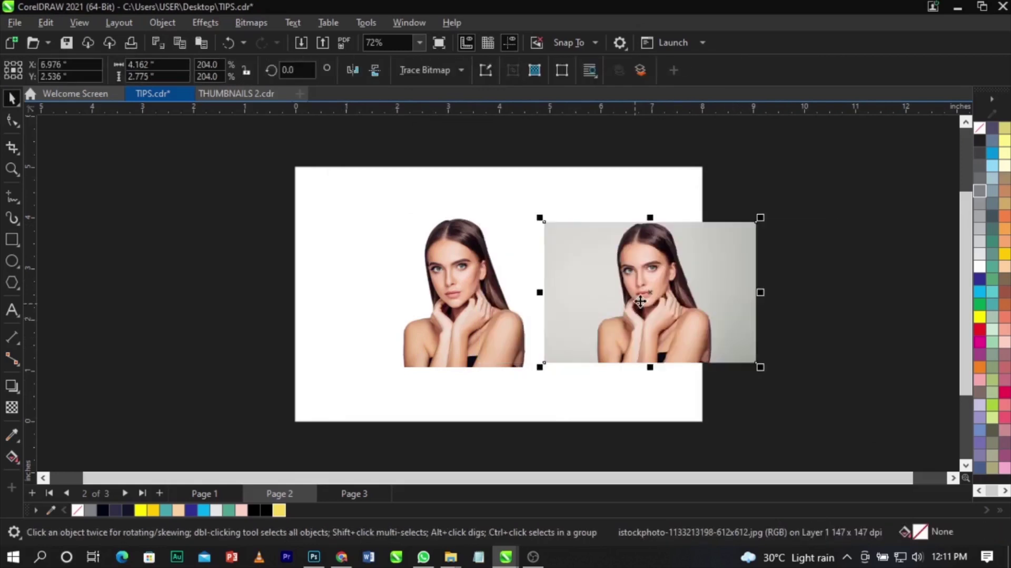
- Move the portrait cutout across the page's left edge, well clear of the photo, and select the portrait photo
{"action": "scroll", "coordinate": [634, 319], "scroll_direction": "up", "scroll_amount": 2}
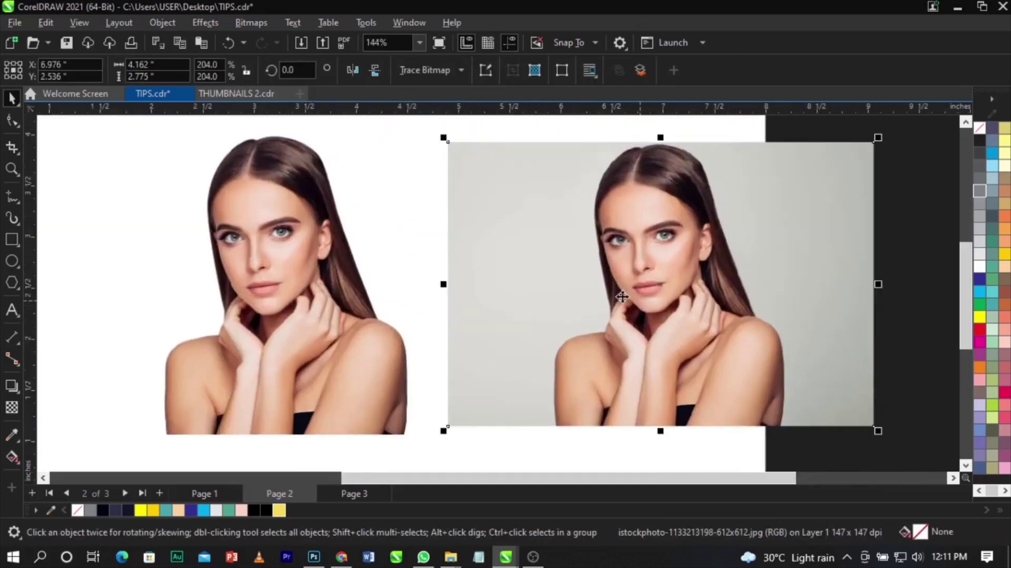
{"action": "left_click", "coordinate": [293, 288]}
{"action": "scroll", "coordinate": [548, 267], "scroll_direction": "down", "scroll_amount": 1}
{"action": "left_click_drag", "start_coordinate": [409, 307], "coordinate": [214, 307]}
{"action": "left_click", "coordinate": [289, 290]}
{"action": "left_click", "coordinate": [631, 315]}
{"action": "left_click", "coordinate": [632, 315]}
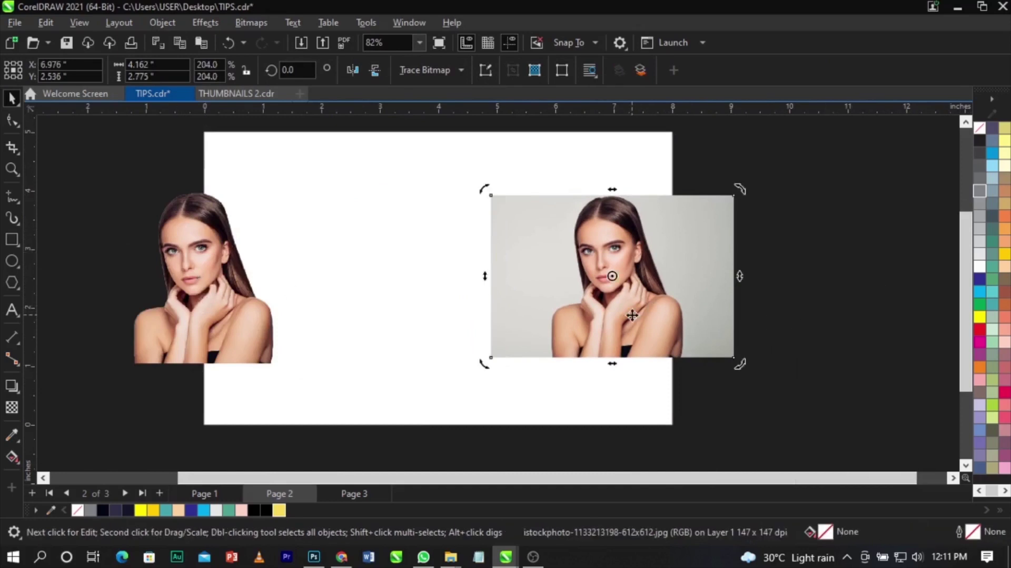
- Delete the portrait photo and move the portrait cutout over the page's right edge
{"action": "key", "text": "Delete"}
{"action": "left_click", "coordinate": [220, 337]}
{"action": "key", "text": "p"}
{"action": "left_click", "coordinate": [587, 309]}
{"action": "left_click_drag", "start_coordinate": [489, 308], "coordinate": [684, 308]}
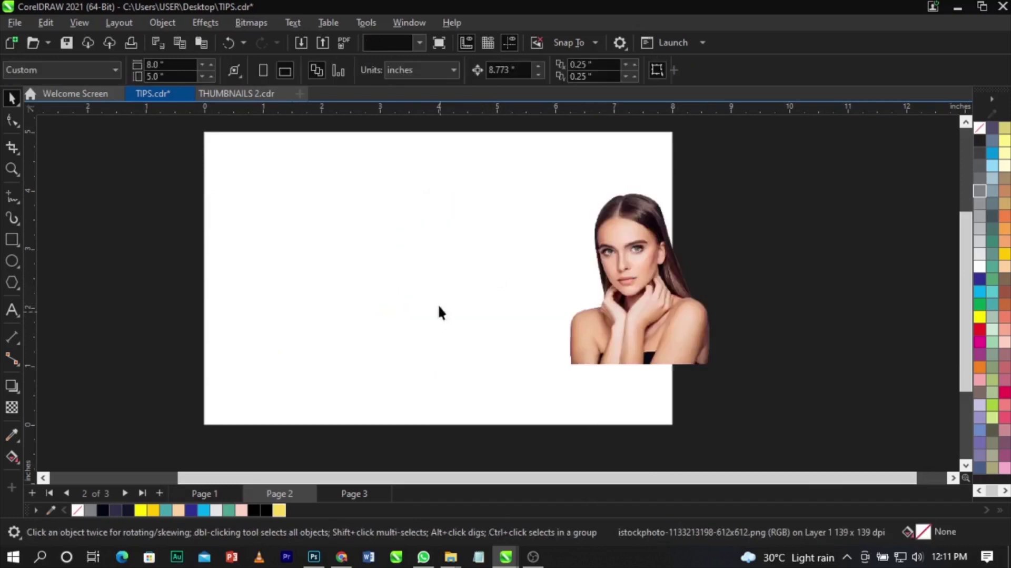
- Draw a circle about 2.77 in across near the page's middle and fill it with yellow #FAD956
{"action": "left_click", "coordinate": [12, 260]}
{"action": "left_click_drag", "start_coordinate": [360, 213], "coordinate": [530, 382]}
{"action": "key", "text": "space"}
{"action": "left_click_drag", "start_coordinate": [430, 312], "coordinate": [433, 316]}
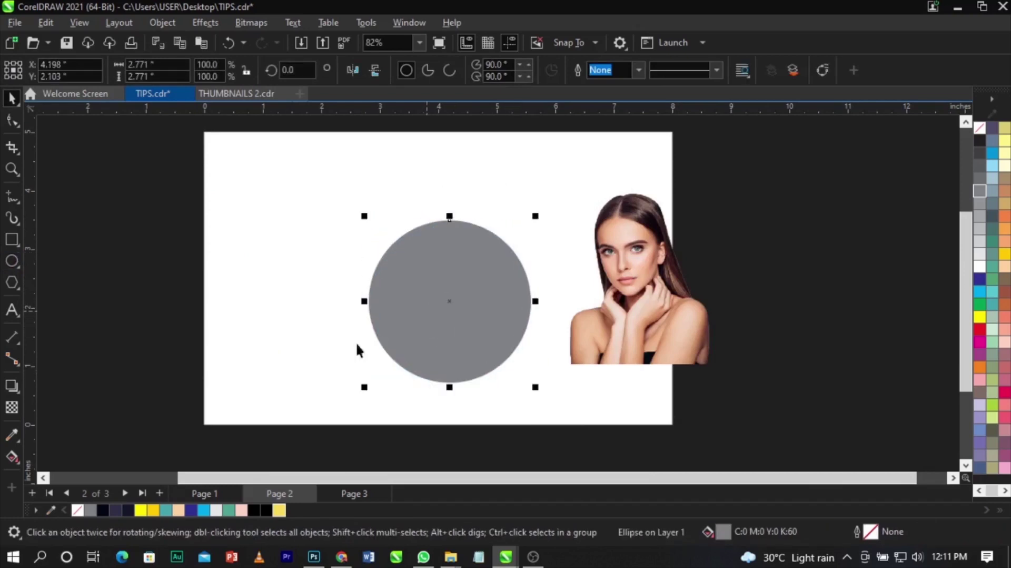
{"action": "left_click", "coordinate": [279, 509]}
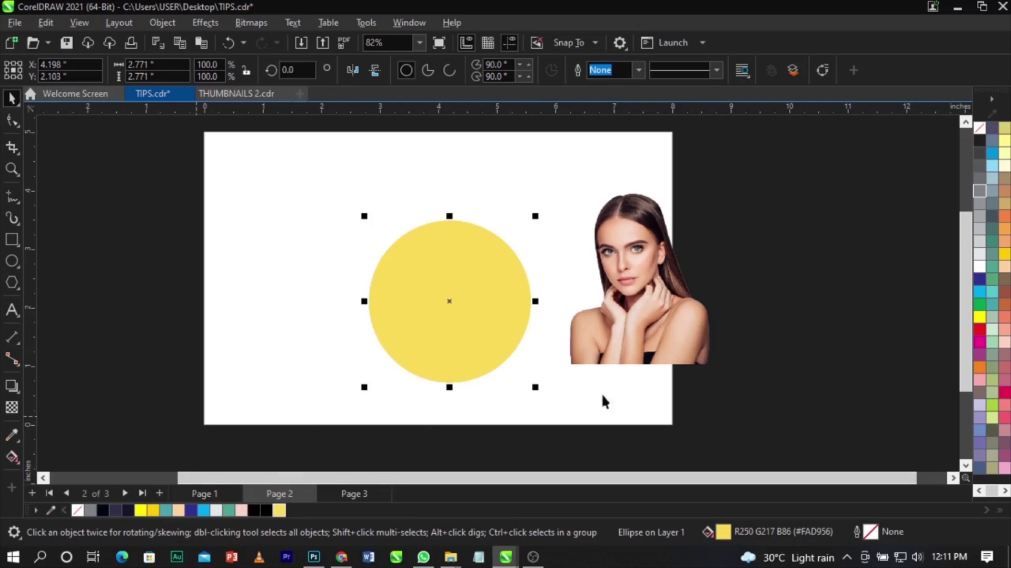
{"action": "left_click_drag", "start_coordinate": [468, 311], "coordinate": [461, 313]}
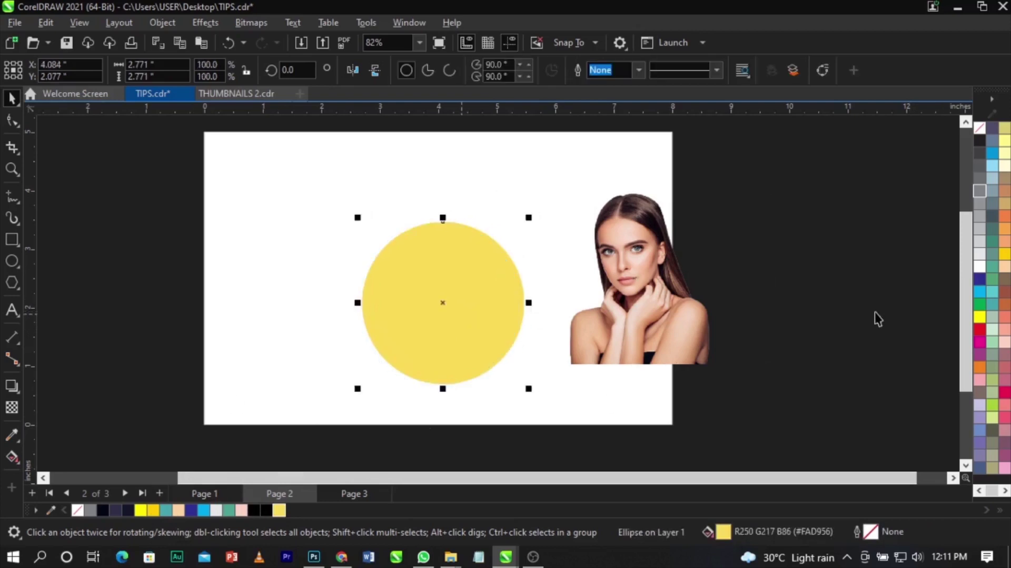
- PowerClip the portrait cutout inside the yellow circle
{"action": "left_click", "coordinate": [879, 318]}
{"action": "left_click", "coordinate": [675, 319]}
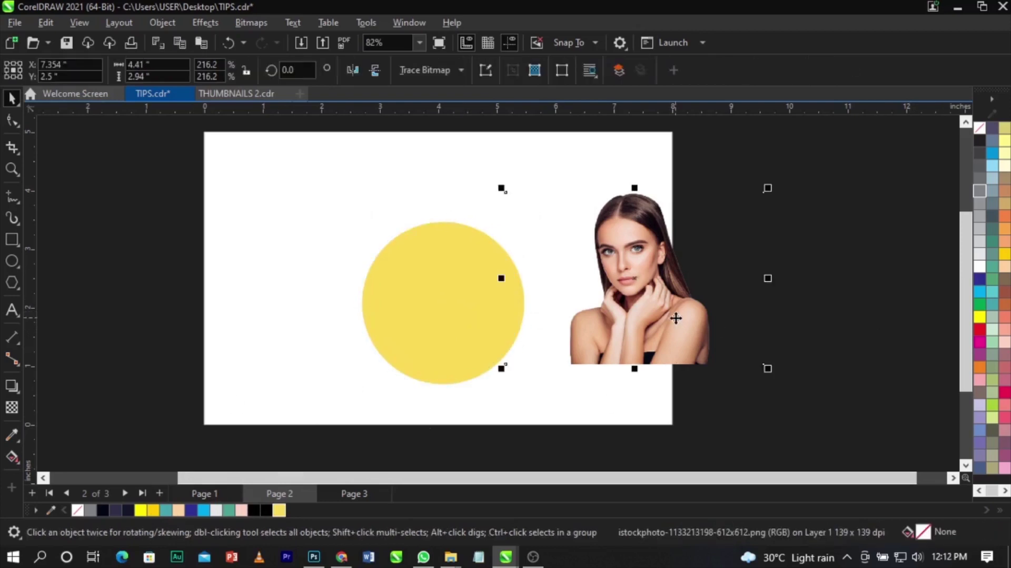
{"action": "right_click", "coordinate": [674, 318]}
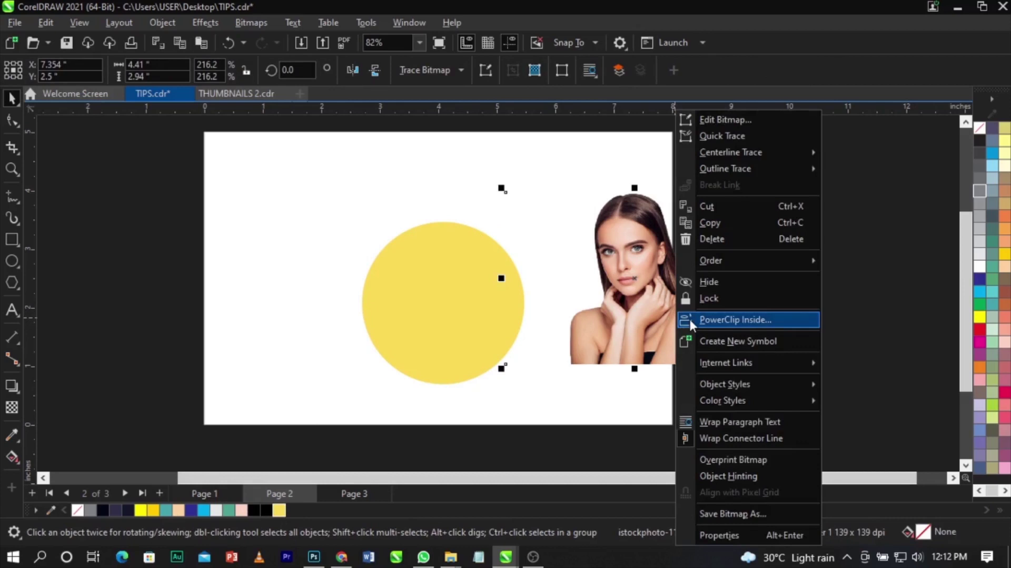
{"action": "left_click", "coordinate": [659, 317]}
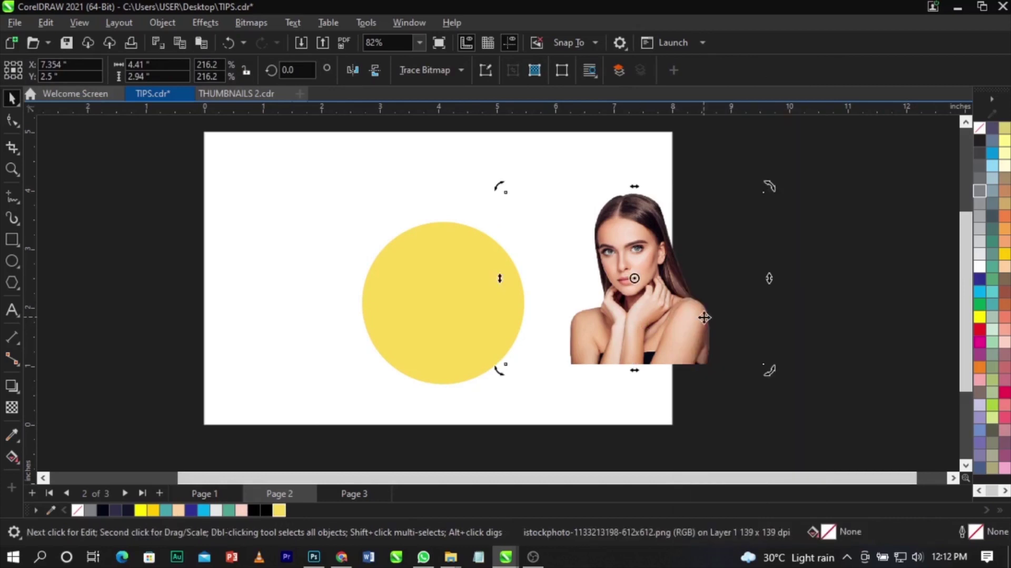
{"action": "right_click", "coordinate": [659, 317]}
{"action": "left_click", "coordinate": [677, 321]}
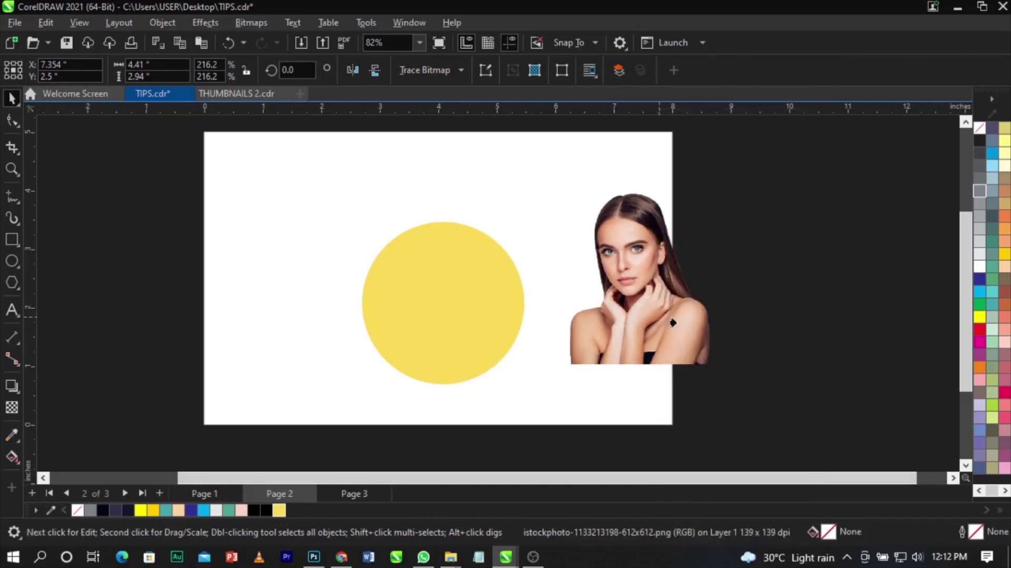
{"action": "left_click", "coordinate": [398, 314]}
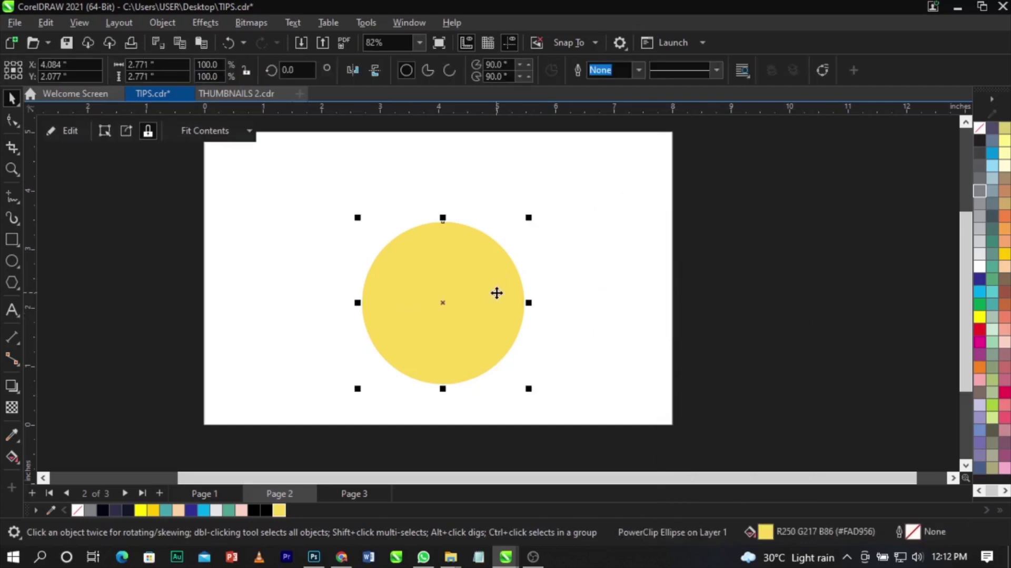
- Edit the circle's PowerClip contents, moving the portrait cutout over the circle with the head inside it, and finish editing
{"action": "right_click", "coordinate": [496, 292]}
{"action": "left_click", "coordinate": [579, 102]}
{"action": "left_click_drag", "start_coordinate": [562, 276], "coordinate": [426, 316]}
{"action": "left_click", "coordinate": [472, 309]}
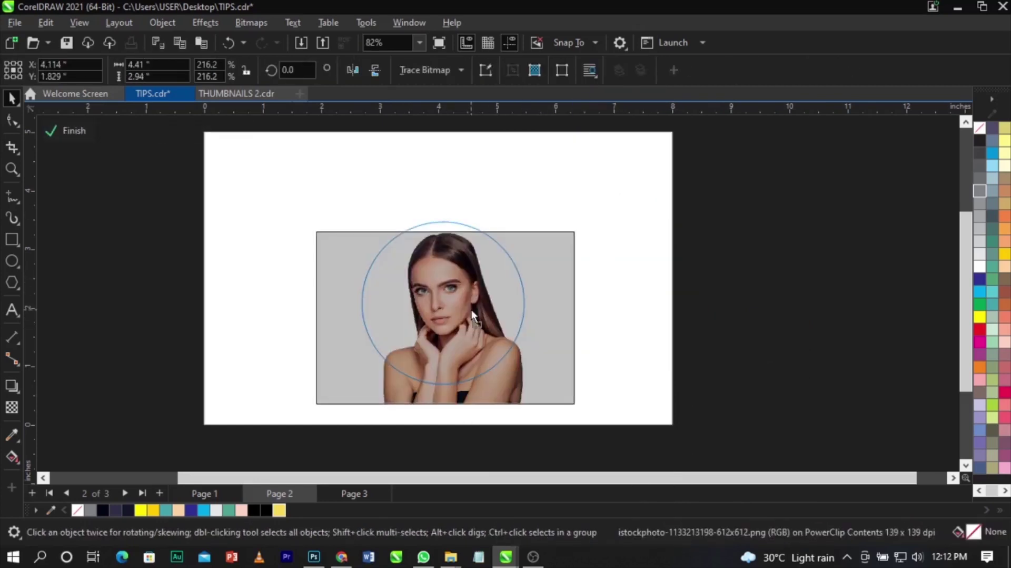
{"action": "left_click", "coordinate": [715, 318]}
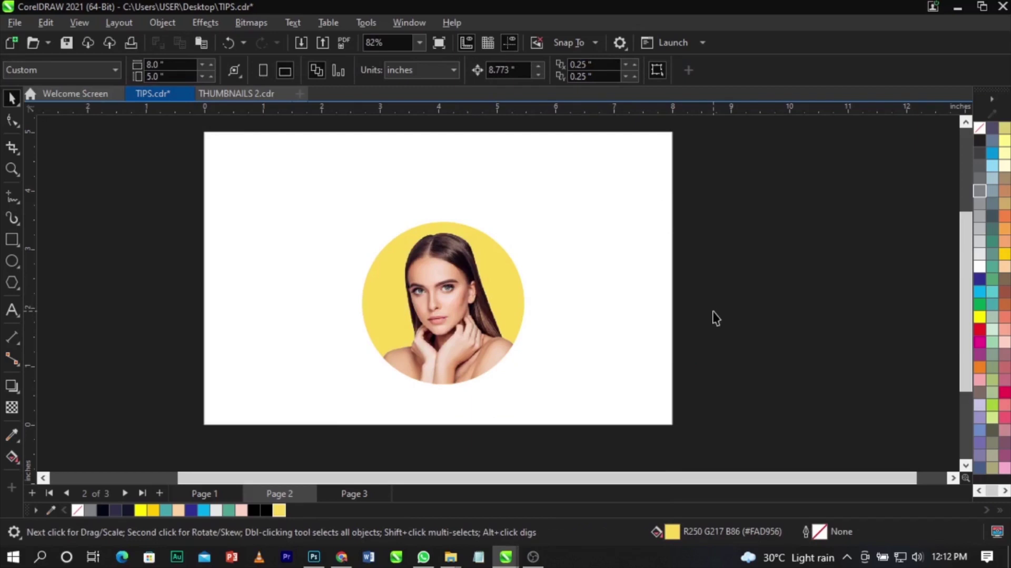
- Arrange two copies of the clipped portrait circle side by side on the page
{"action": "left_click_drag", "start_coordinate": [463, 298], "coordinate": [579, 294]}
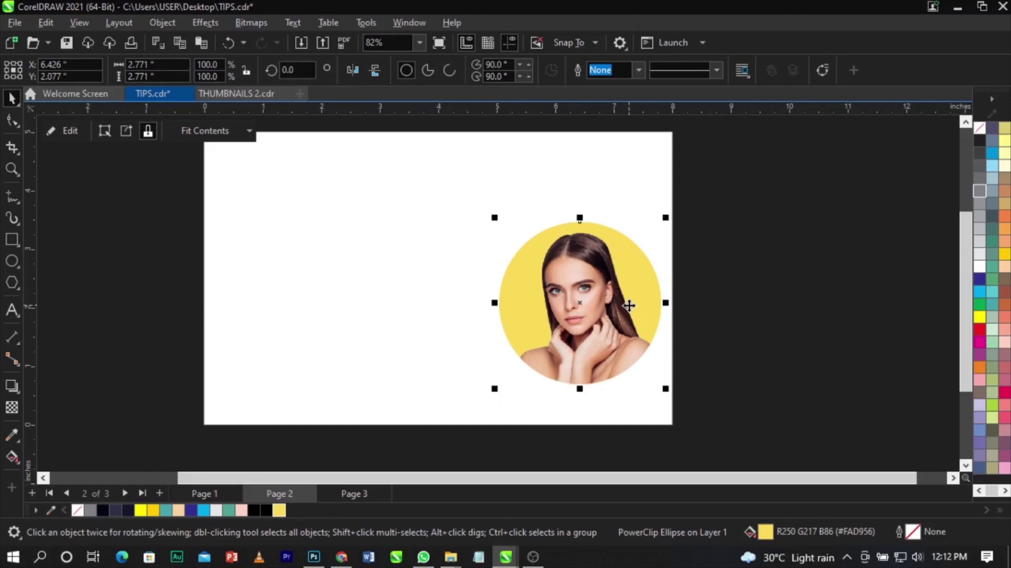
{"action": "left_click_drag", "start_coordinate": [629, 305], "coordinate": [445, 329]}
{"action": "left_click", "coordinate": [722, 341]}
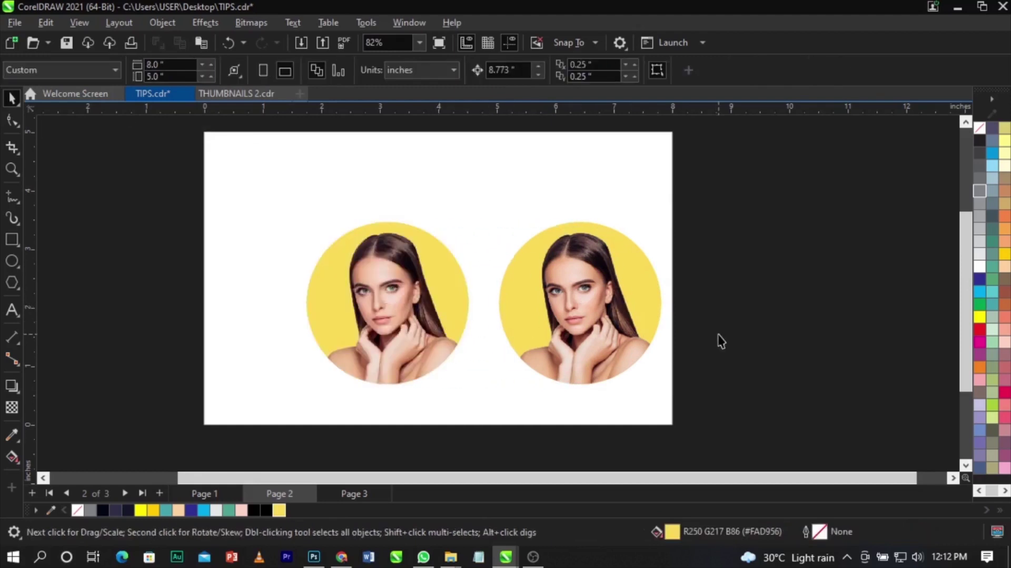
- Group the two portrait circles, centre the group on the page and ungroup it
{"action": "key", "text": "ctrl+a"}
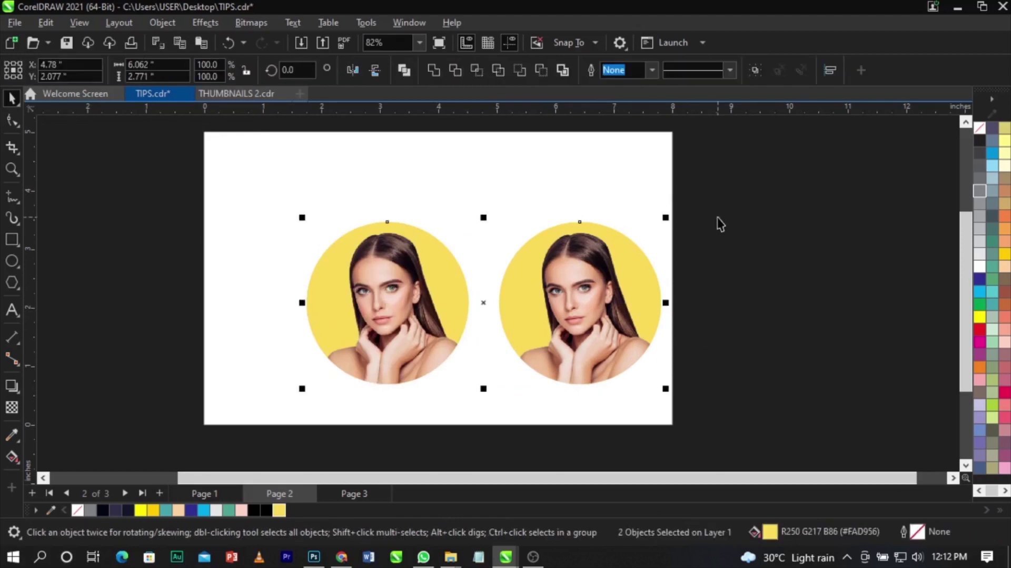
{"action": "key", "text": "ctrl+g"}
{"action": "key", "text": "p"}
{"action": "left_click", "coordinate": [374, 242]}
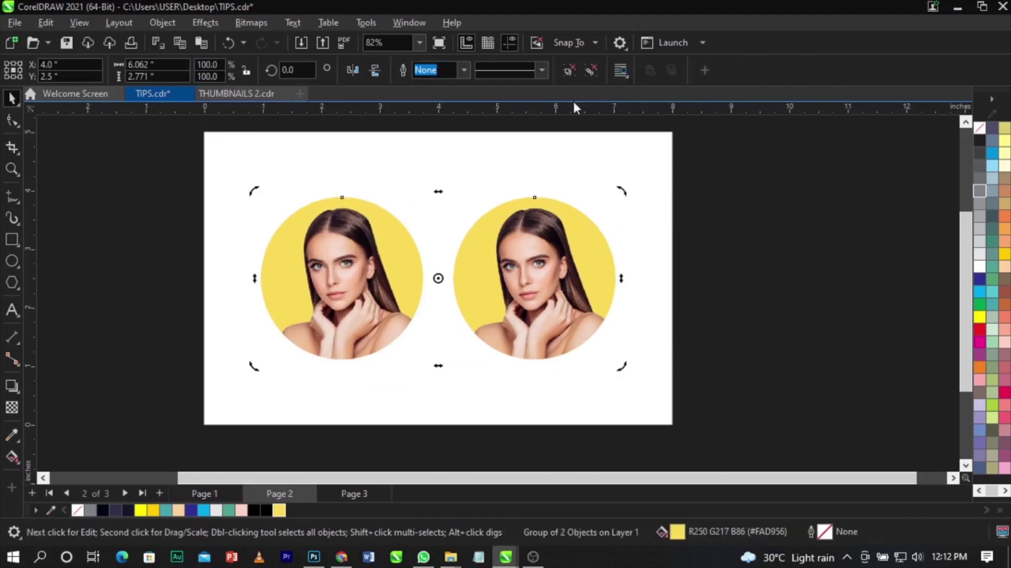
{"action": "left_click", "coordinate": [570, 73]}
- In the left circle's PowerClip, move the cutout up and enlarge it to about 5.39 by 3.59 in, copy it and finish editing
{"action": "left_click", "coordinate": [367, 267]}
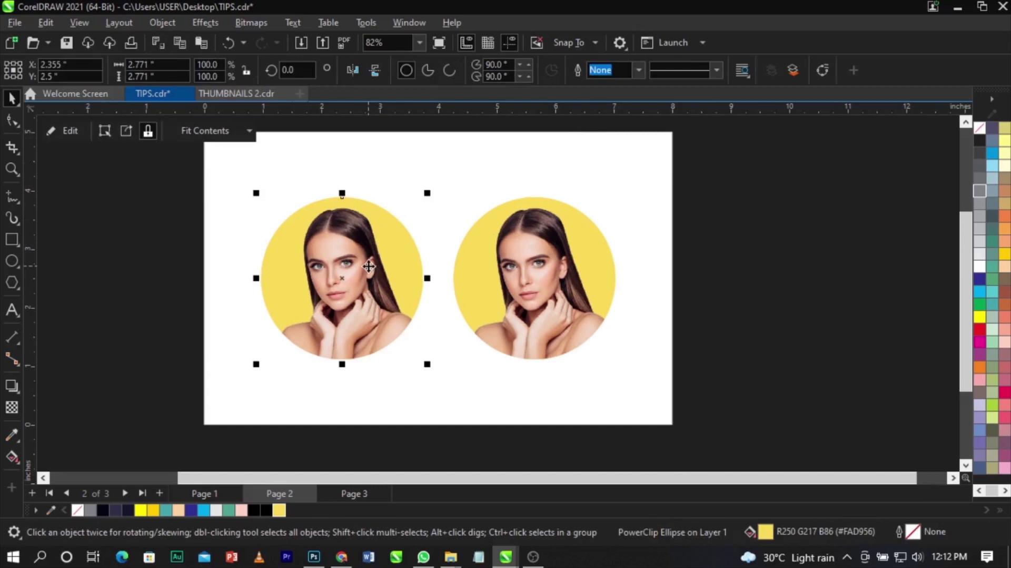
{"action": "right_click", "coordinate": [369, 266]}
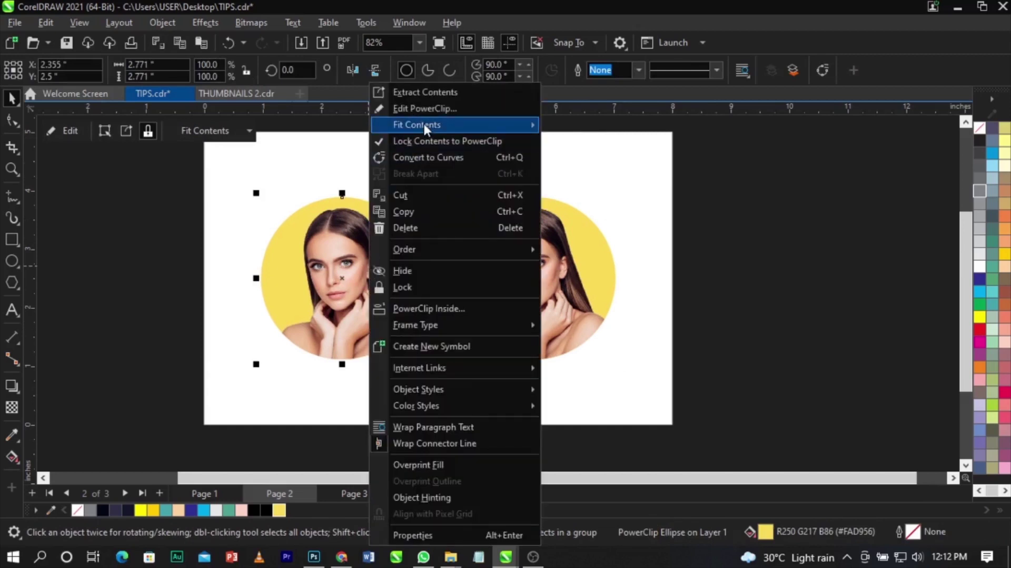
{"action": "left_click", "coordinate": [437, 109]}
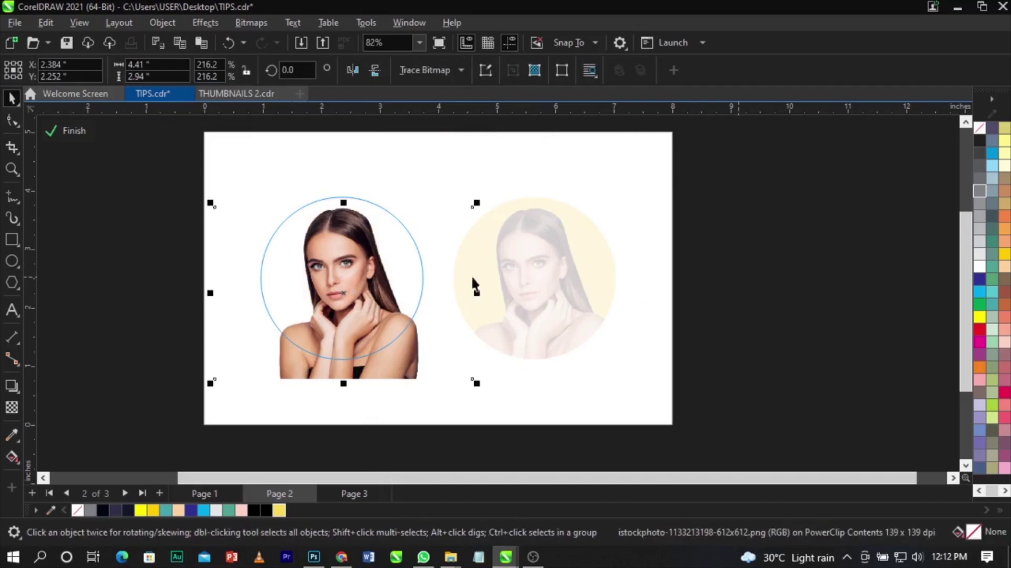
{"action": "left_click_drag", "start_coordinate": [347, 243], "coordinate": [347, 209]}
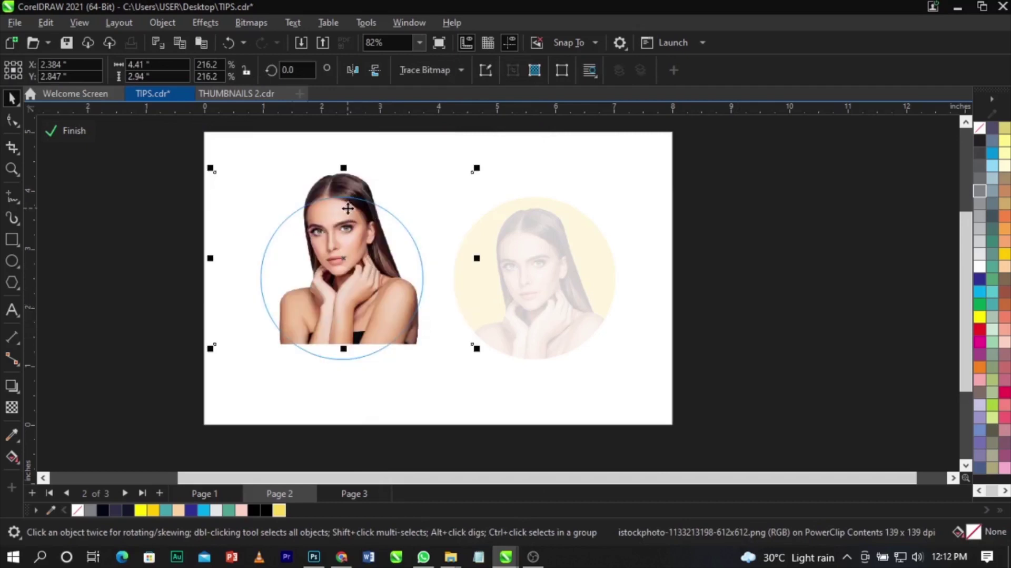
{"action": "left_click_drag", "start_coordinate": [476, 348], "coordinate": [503, 370]}
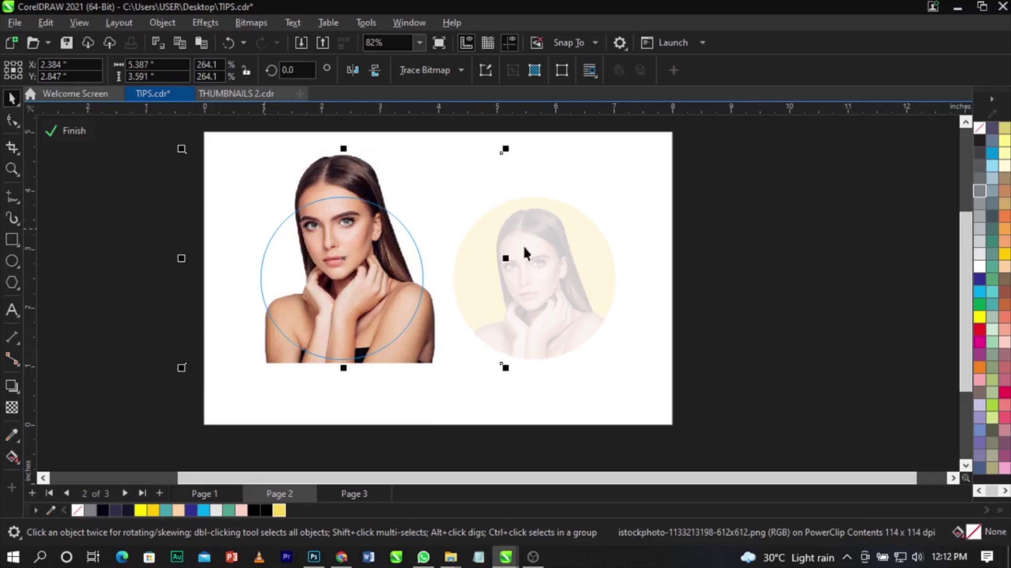
{"action": "left_click", "coordinate": [779, 282], "text": "ctrl"}
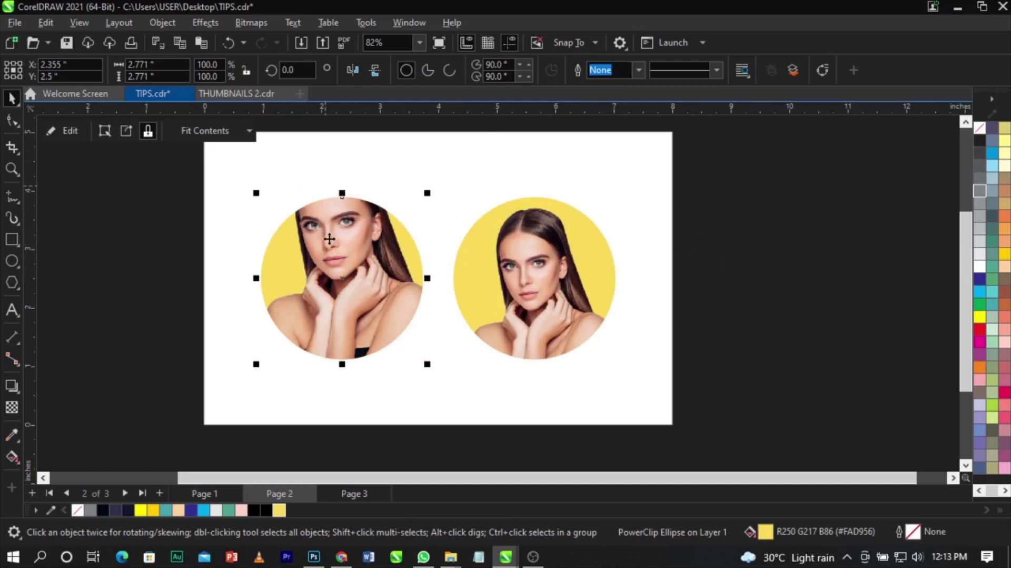
{"action": "left_click", "coordinate": [683, 297]}
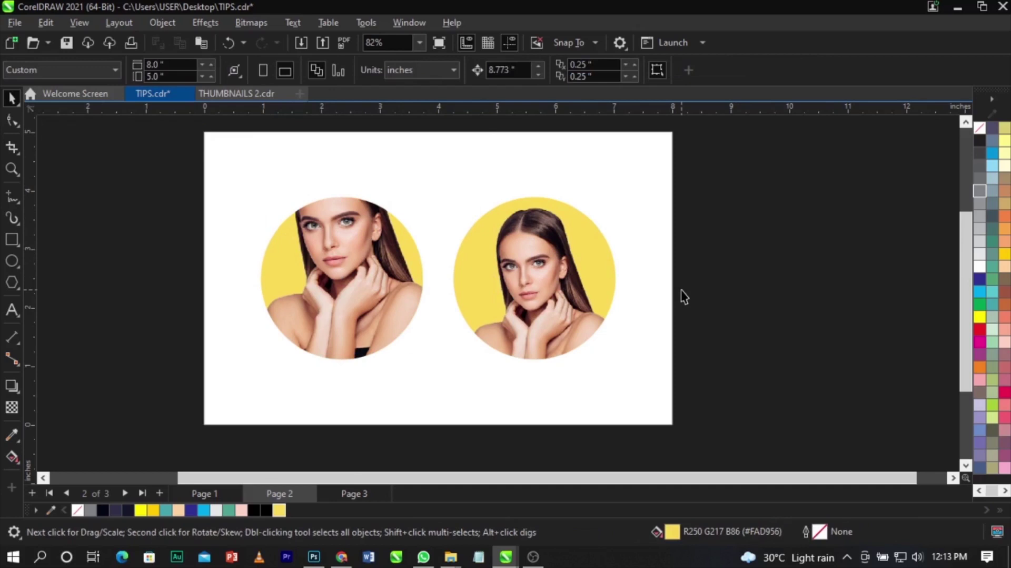
- Paste the enlarged cutout over the left circle and reshape its four corner nodes so the head pops out while the lower shoulders stay clipped
{"action": "key", "text": "ctrl+z"}
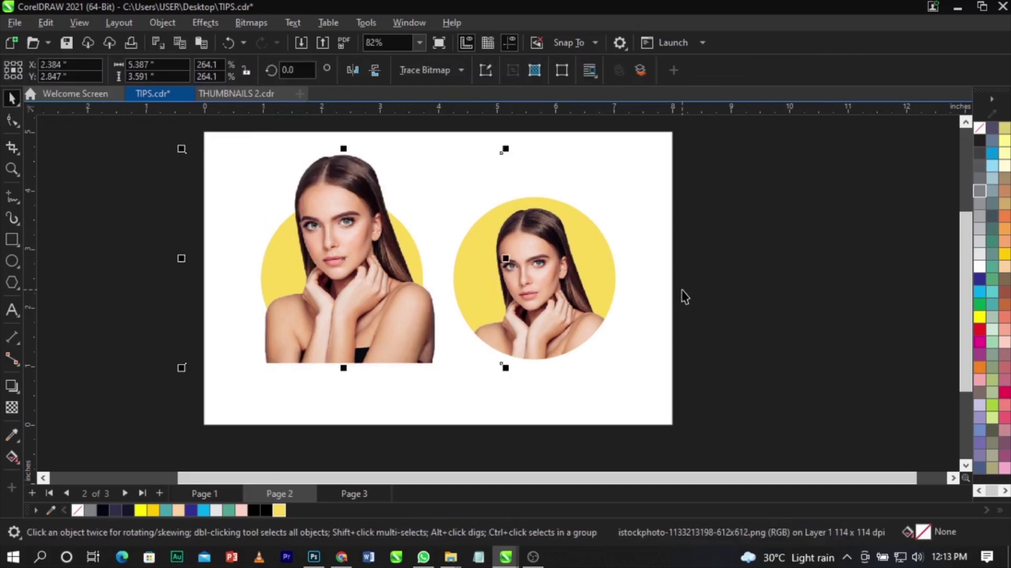
{"action": "left_click", "coordinate": [11, 120]}
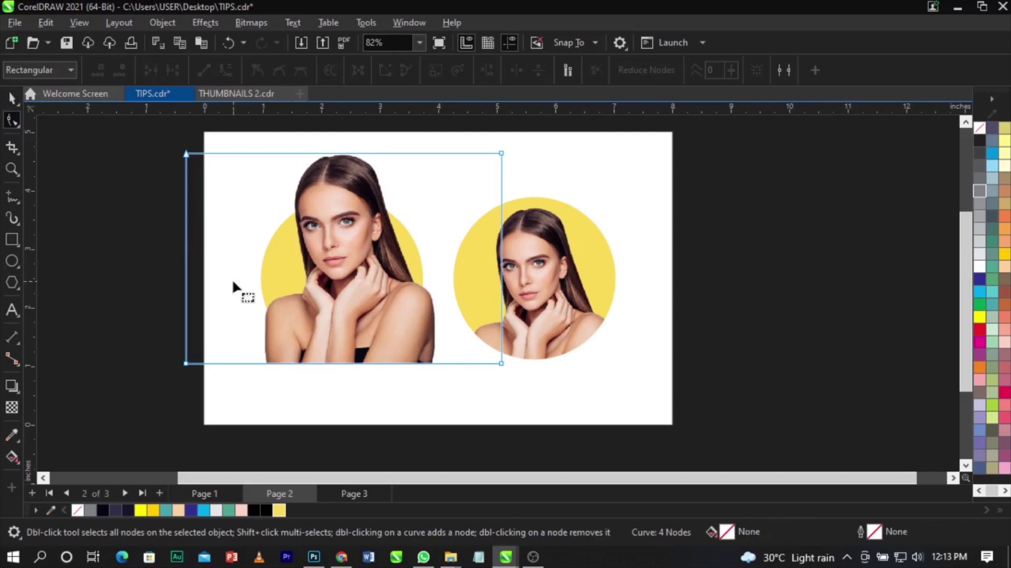
{"action": "left_click_drag", "start_coordinate": [185, 153], "coordinate": [282, 148]}
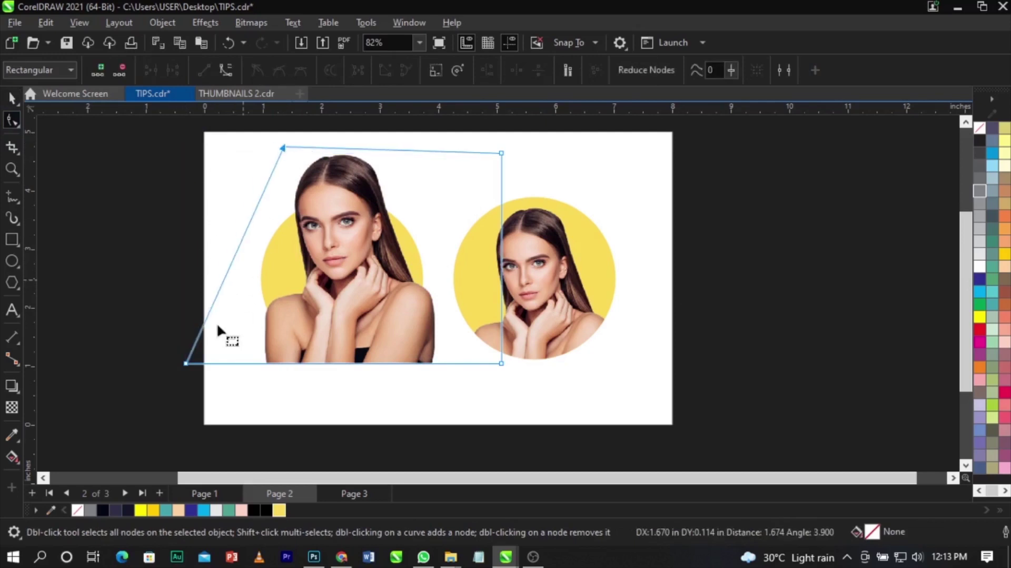
{"action": "left_click_drag", "start_coordinate": [186, 363], "coordinate": [277, 303]}
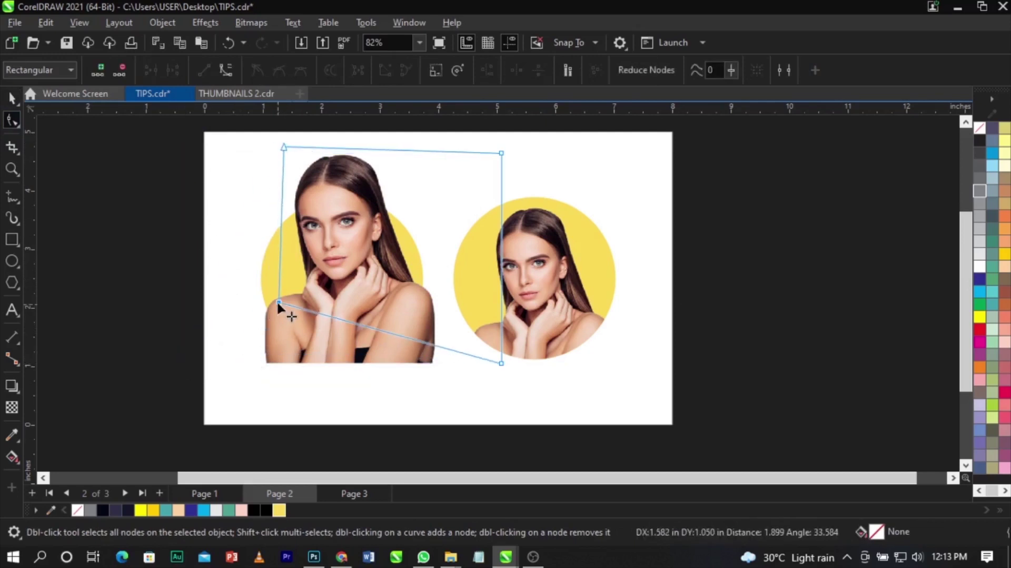
{"action": "left_click_drag", "start_coordinate": [502, 362], "coordinate": [386, 323]}
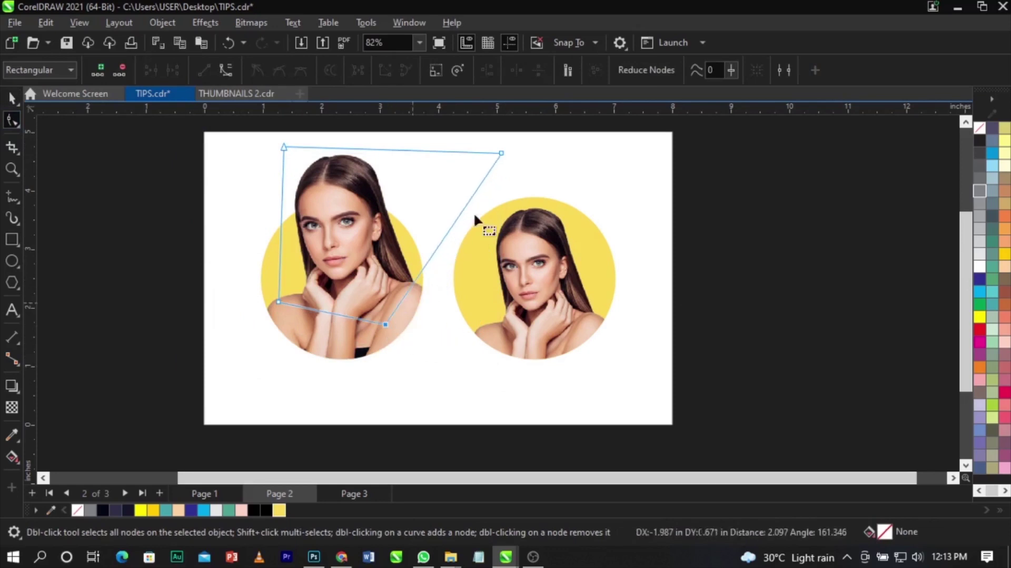
{"action": "left_click_drag", "start_coordinate": [501, 153], "coordinate": [430, 161]}
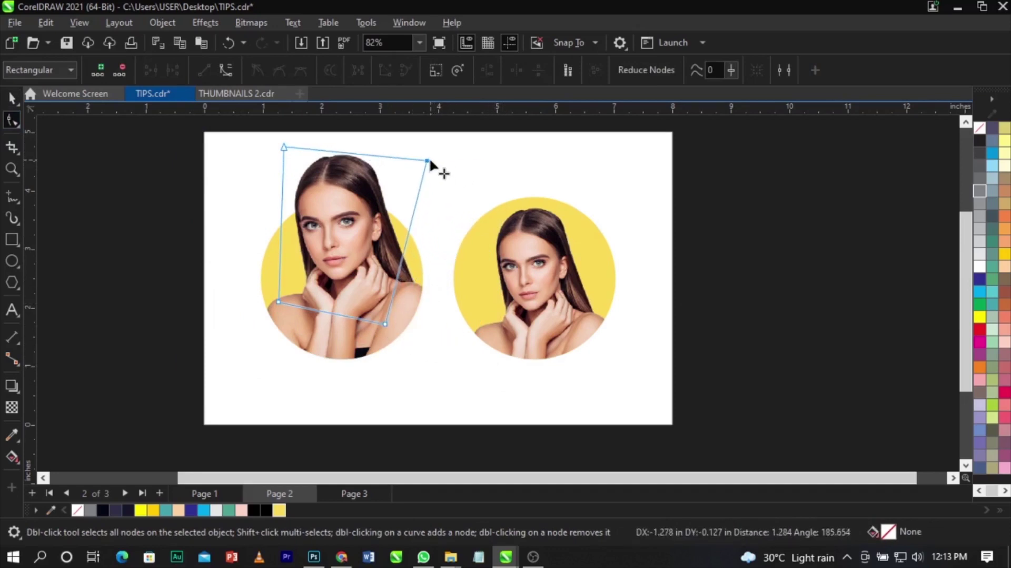
{"action": "key", "text": "space"}
- Select both portrait compositions, centre them together on the page and clear the selection
{"action": "key", "text": "Escape"}
{"action": "scroll", "coordinate": [575, 239], "scroll_direction": "down", "scroll_amount": 2}
{"action": "left_click_drag", "start_coordinate": [282, 158], "coordinate": [678, 369]}
{"action": "key", "text": "p"}
{"action": "key", "text": "Escape"}
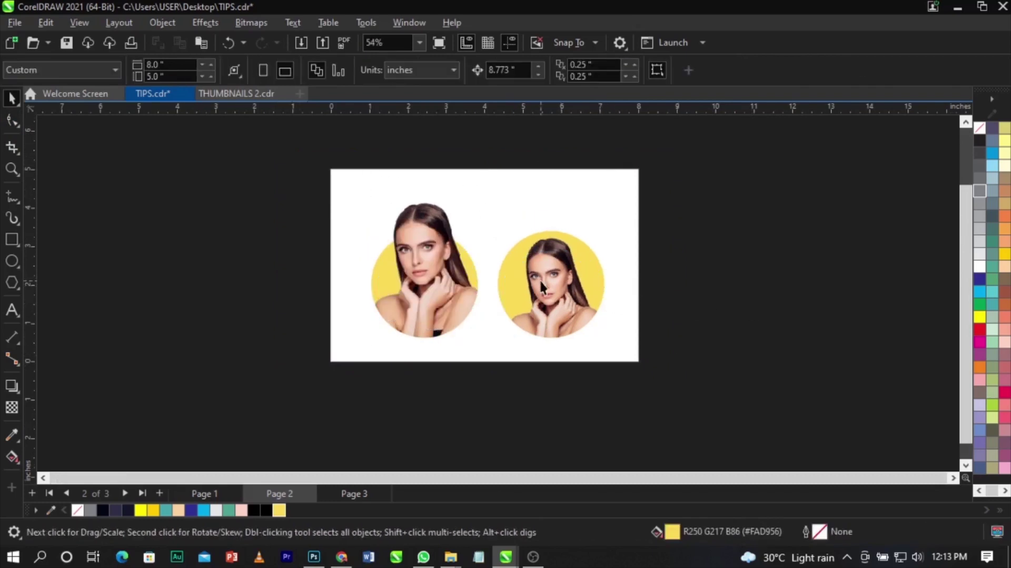
- Compare the pop-out portrait with the plain clipped one and preview the page full screen
{"action": "scroll", "coordinate": [540, 280], "scroll_direction": "up", "scroll_amount": 3}
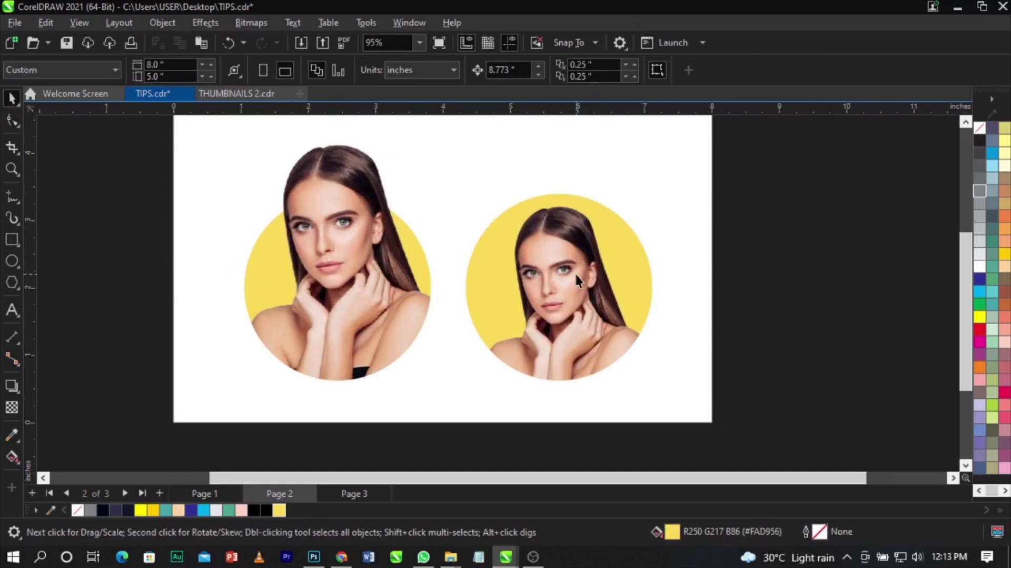
{"action": "left_click", "coordinate": [313, 259]}
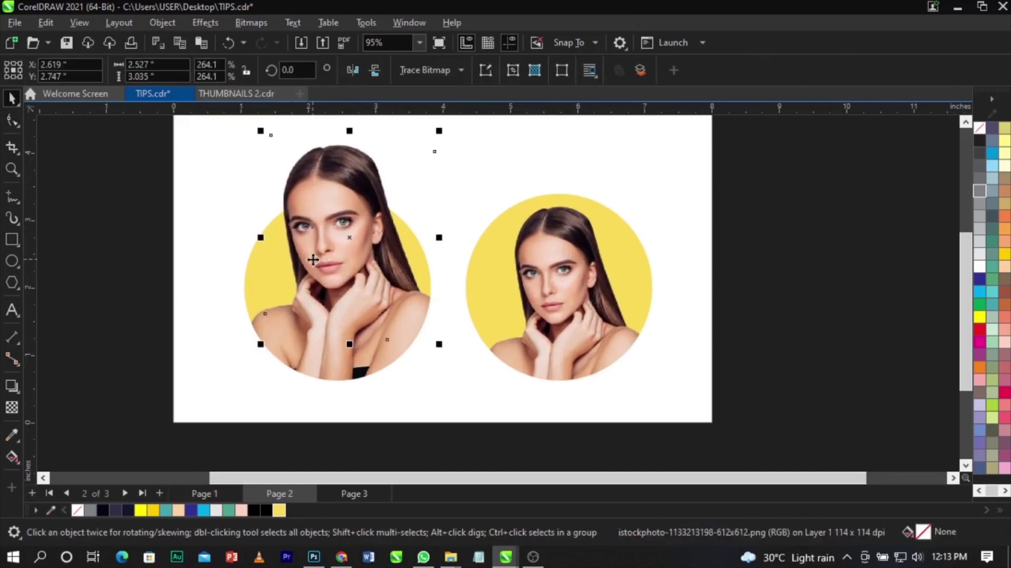
{"action": "left_click", "coordinate": [618, 281]}
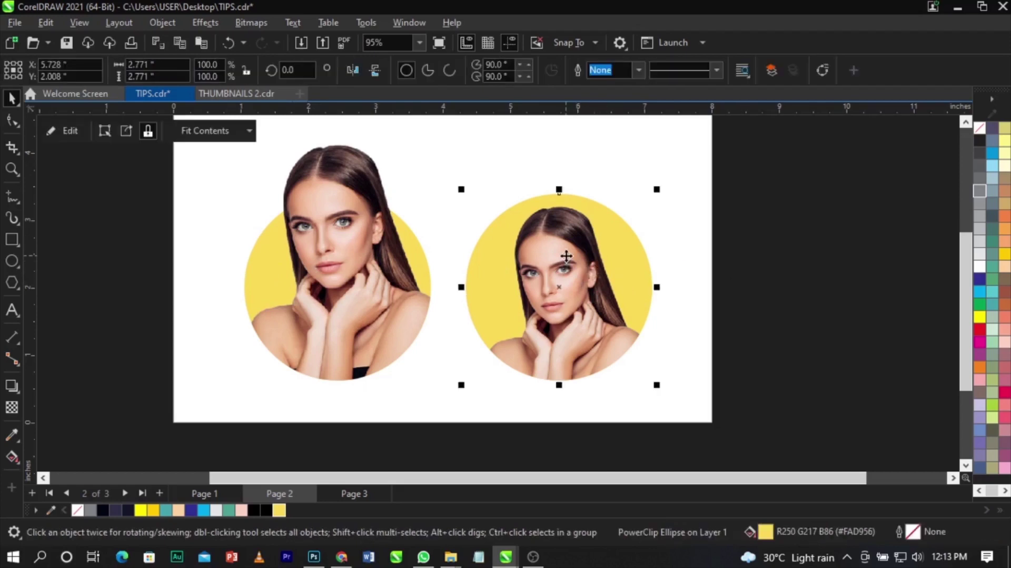
{"action": "scroll", "coordinate": [566, 256], "scroll_direction": "down", "scroll_amount": 1}
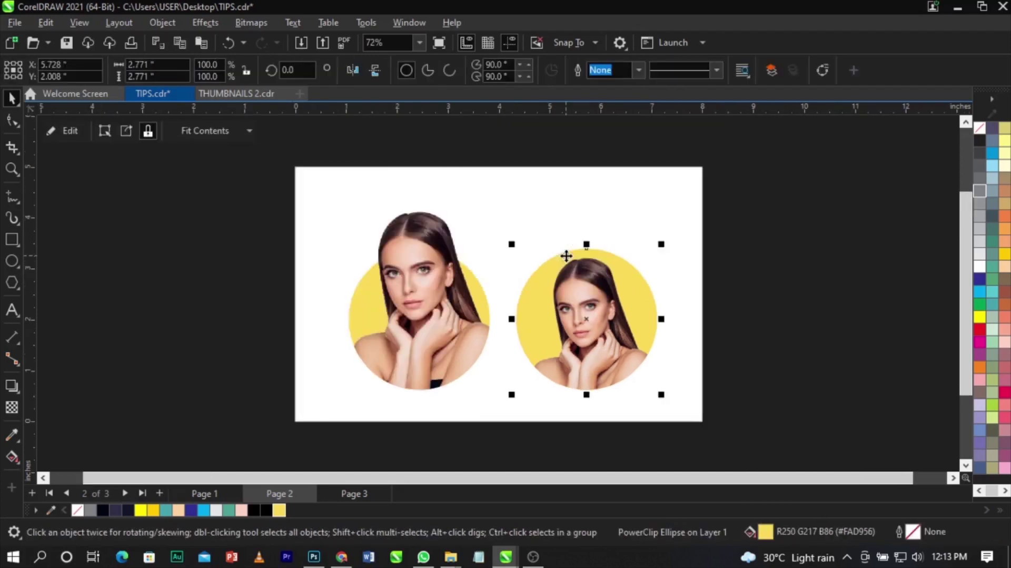
{"action": "left_click", "coordinate": [555, 255]}
{"action": "left_click", "coordinate": [760, 306]}
{"action": "key", "text": "F9"}
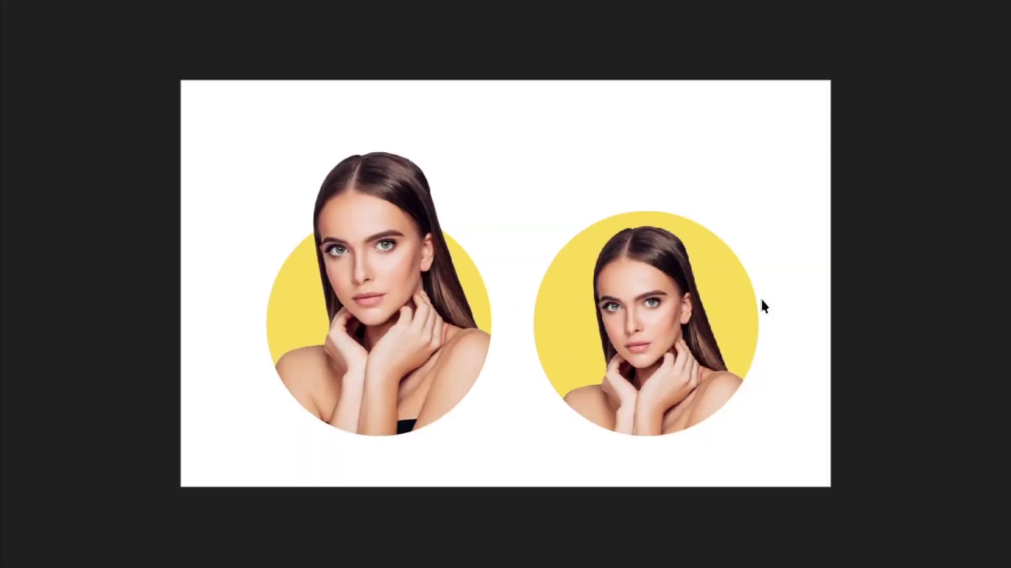